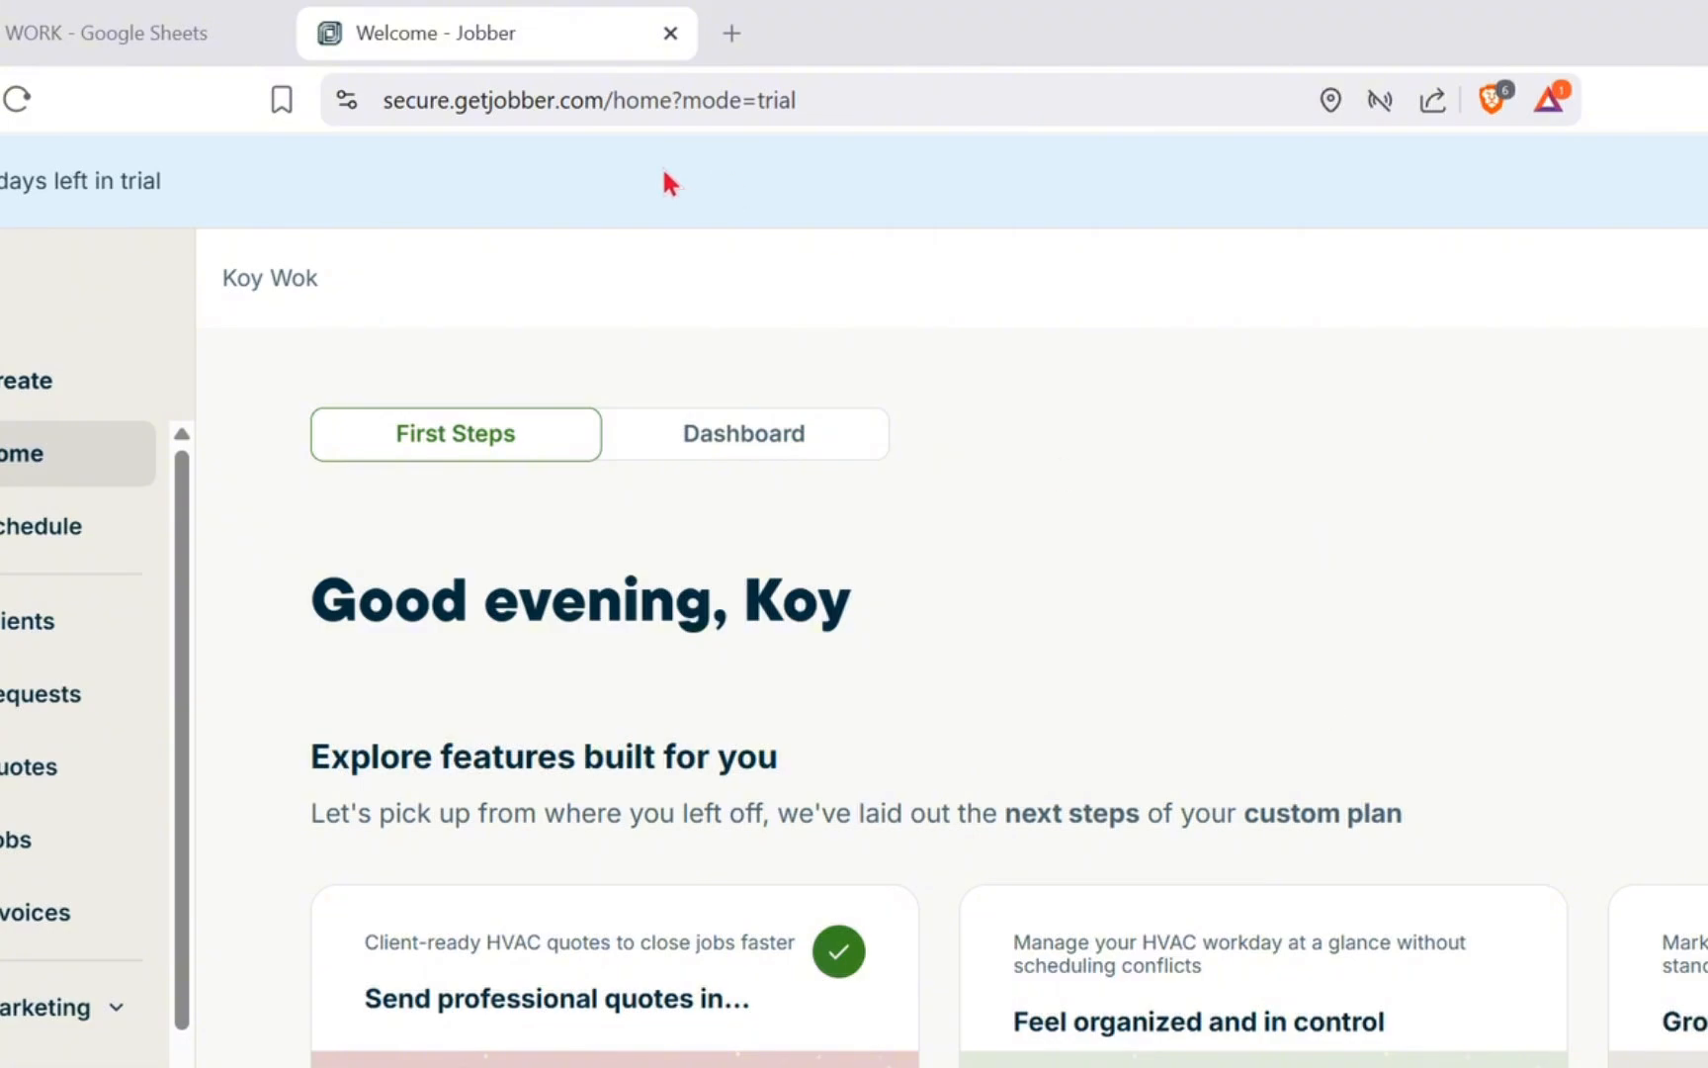
Search the web for Jobber, and from its official website go to the account's home page
{"action": "left_click", "coordinate": [658, 83]}
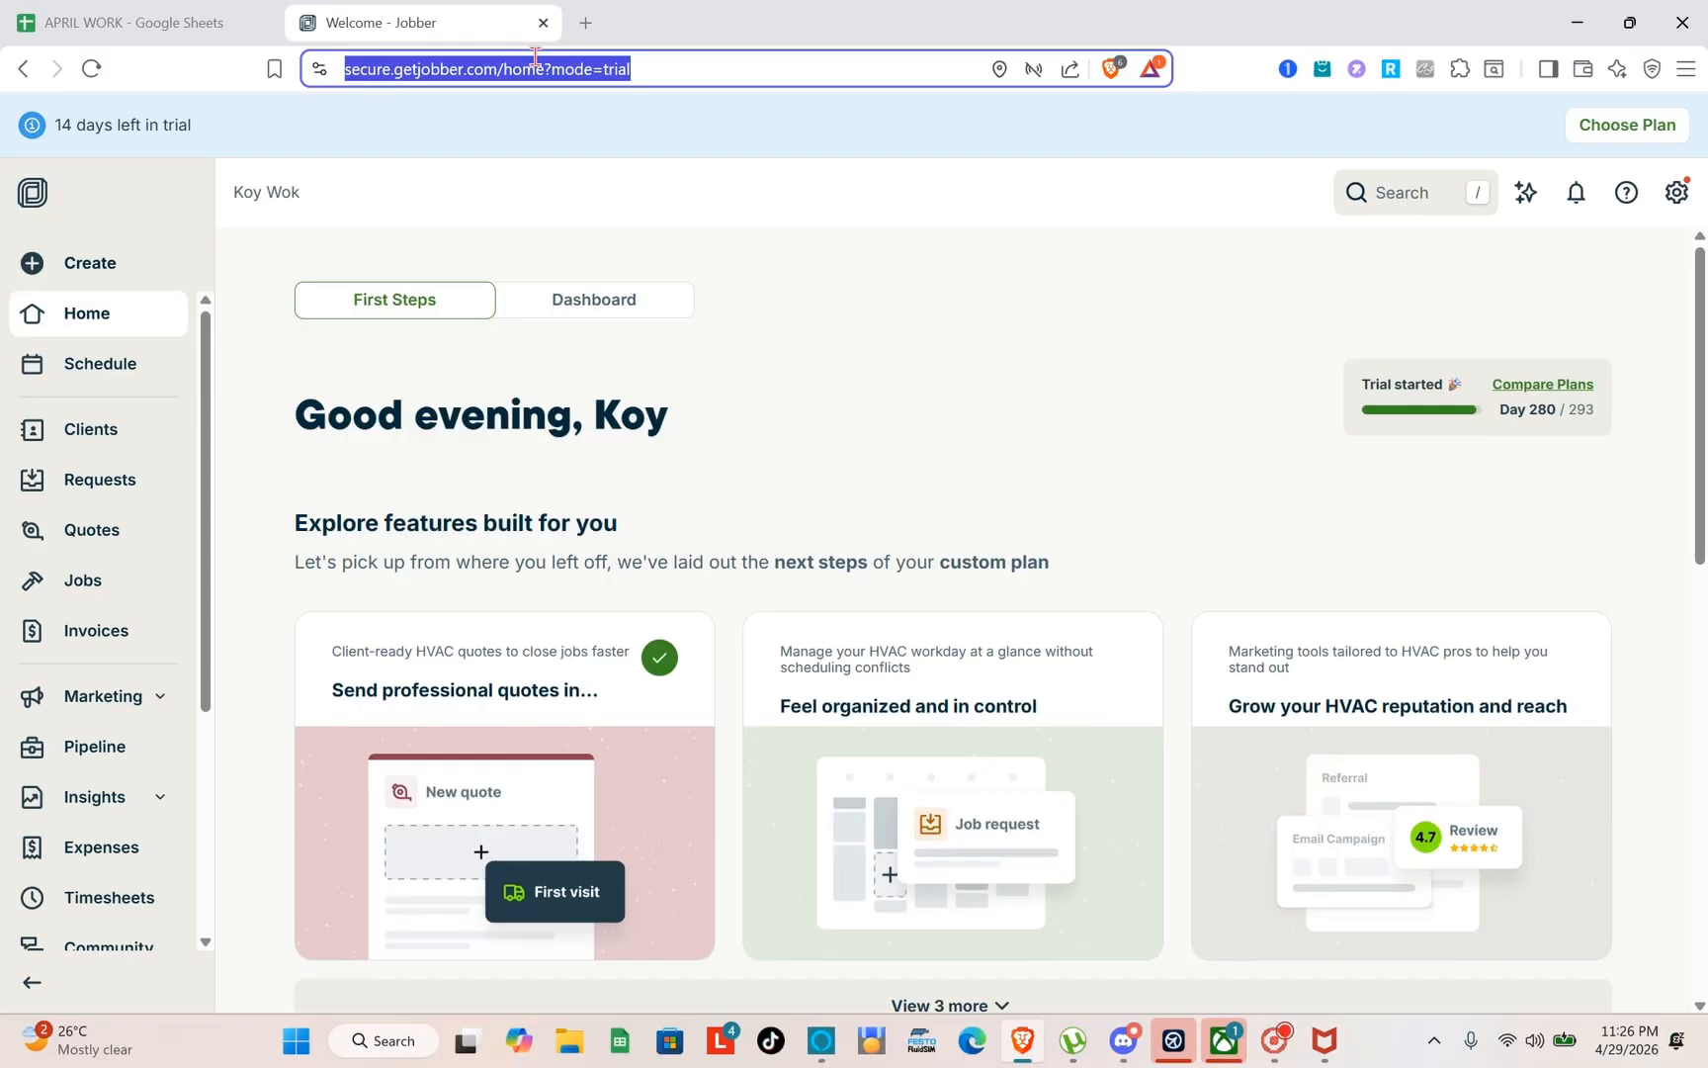
{"action": "type", "text": "JO"}
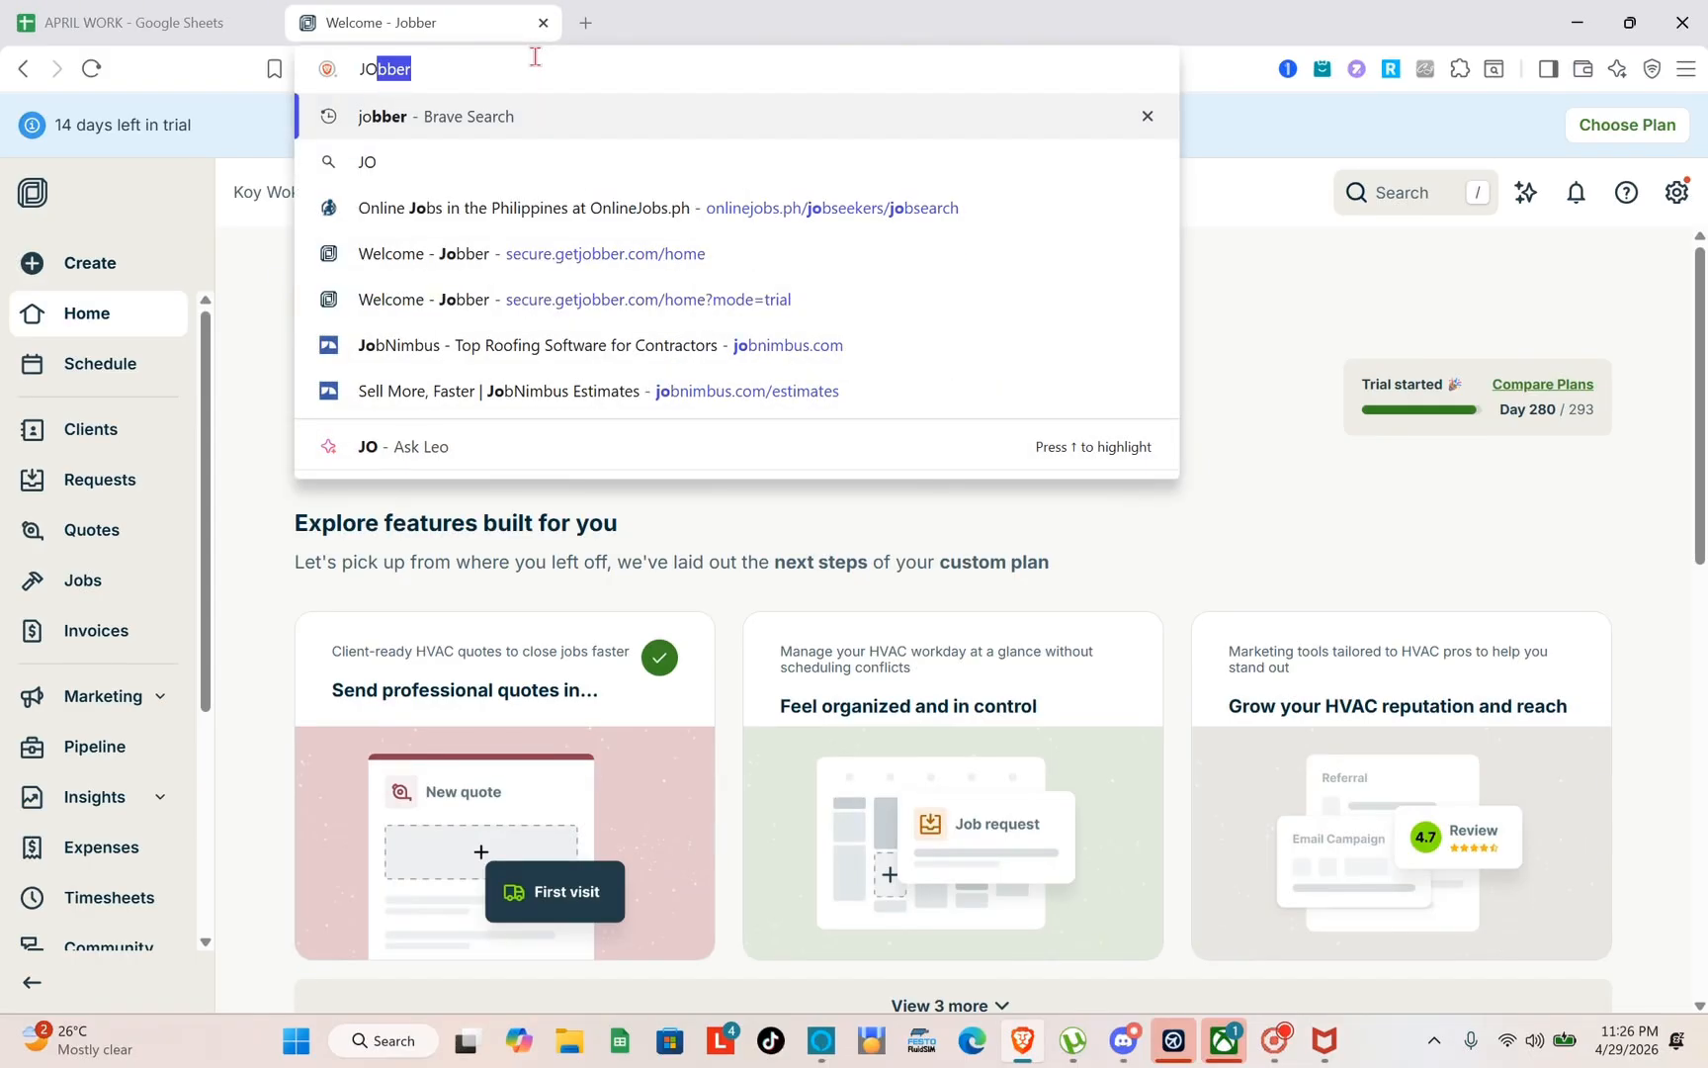
{"action": "key", "text": "Return"}
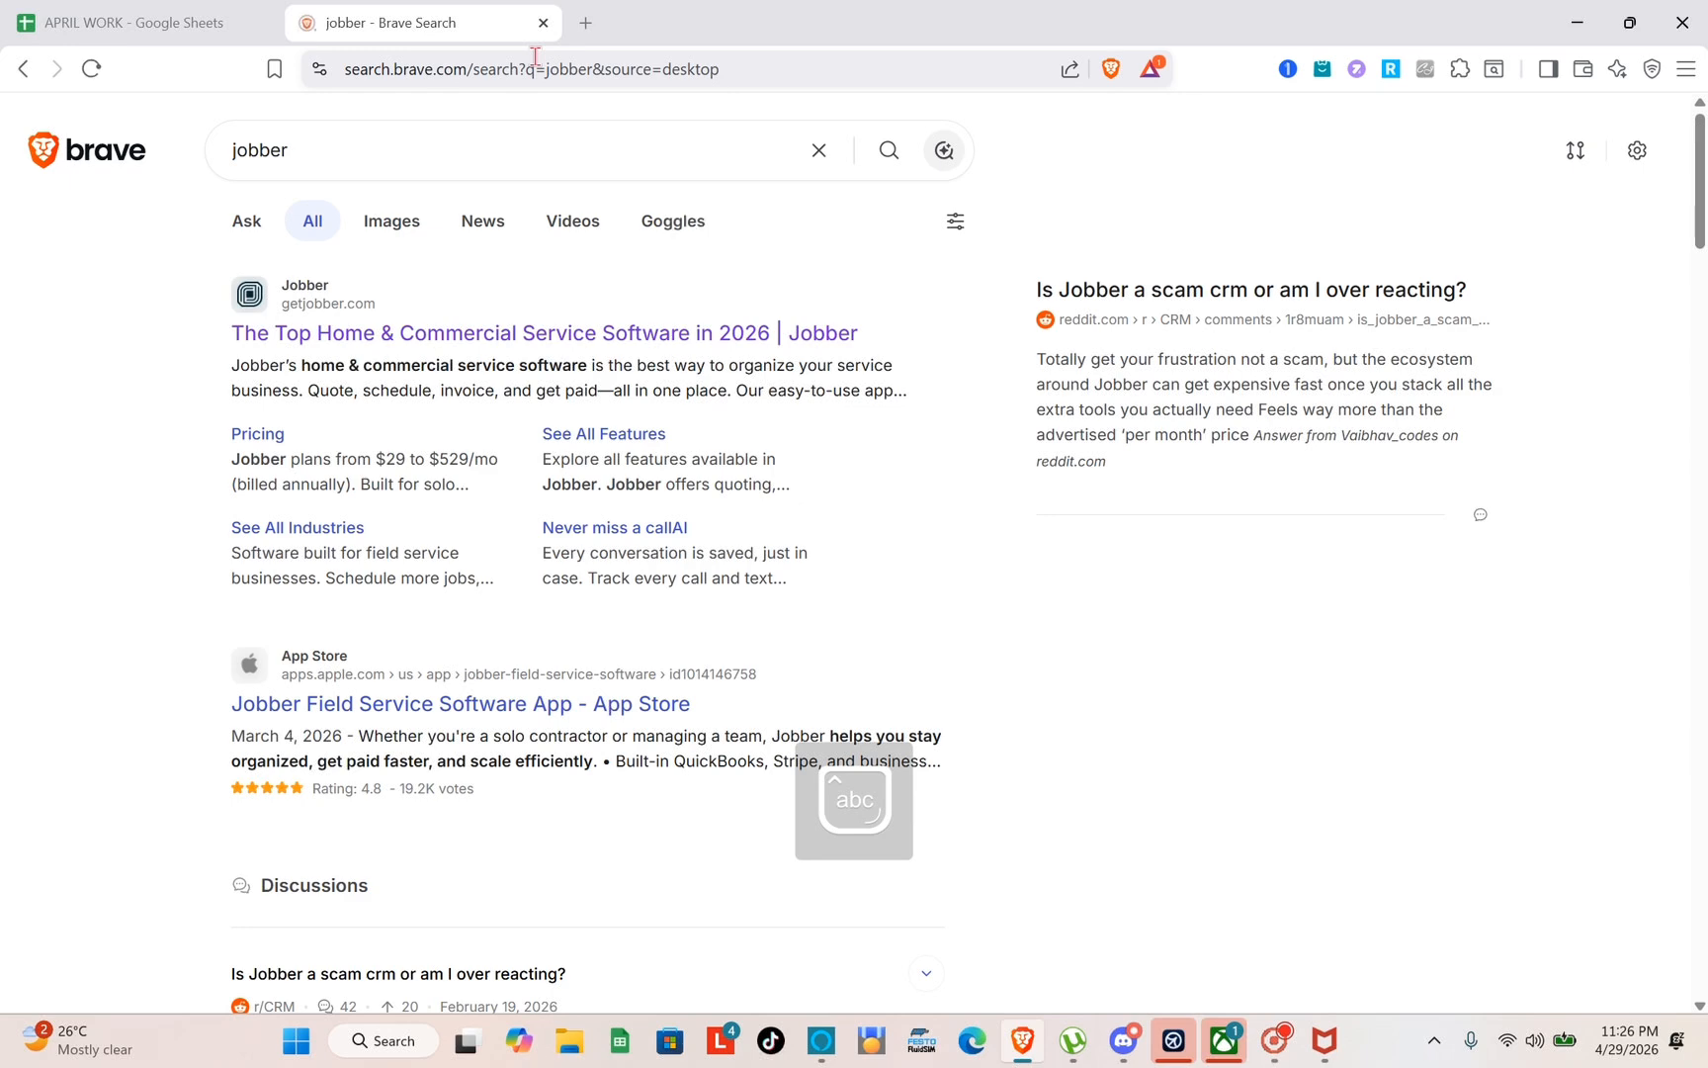
{"action": "left_click", "coordinate": [345, 346]}
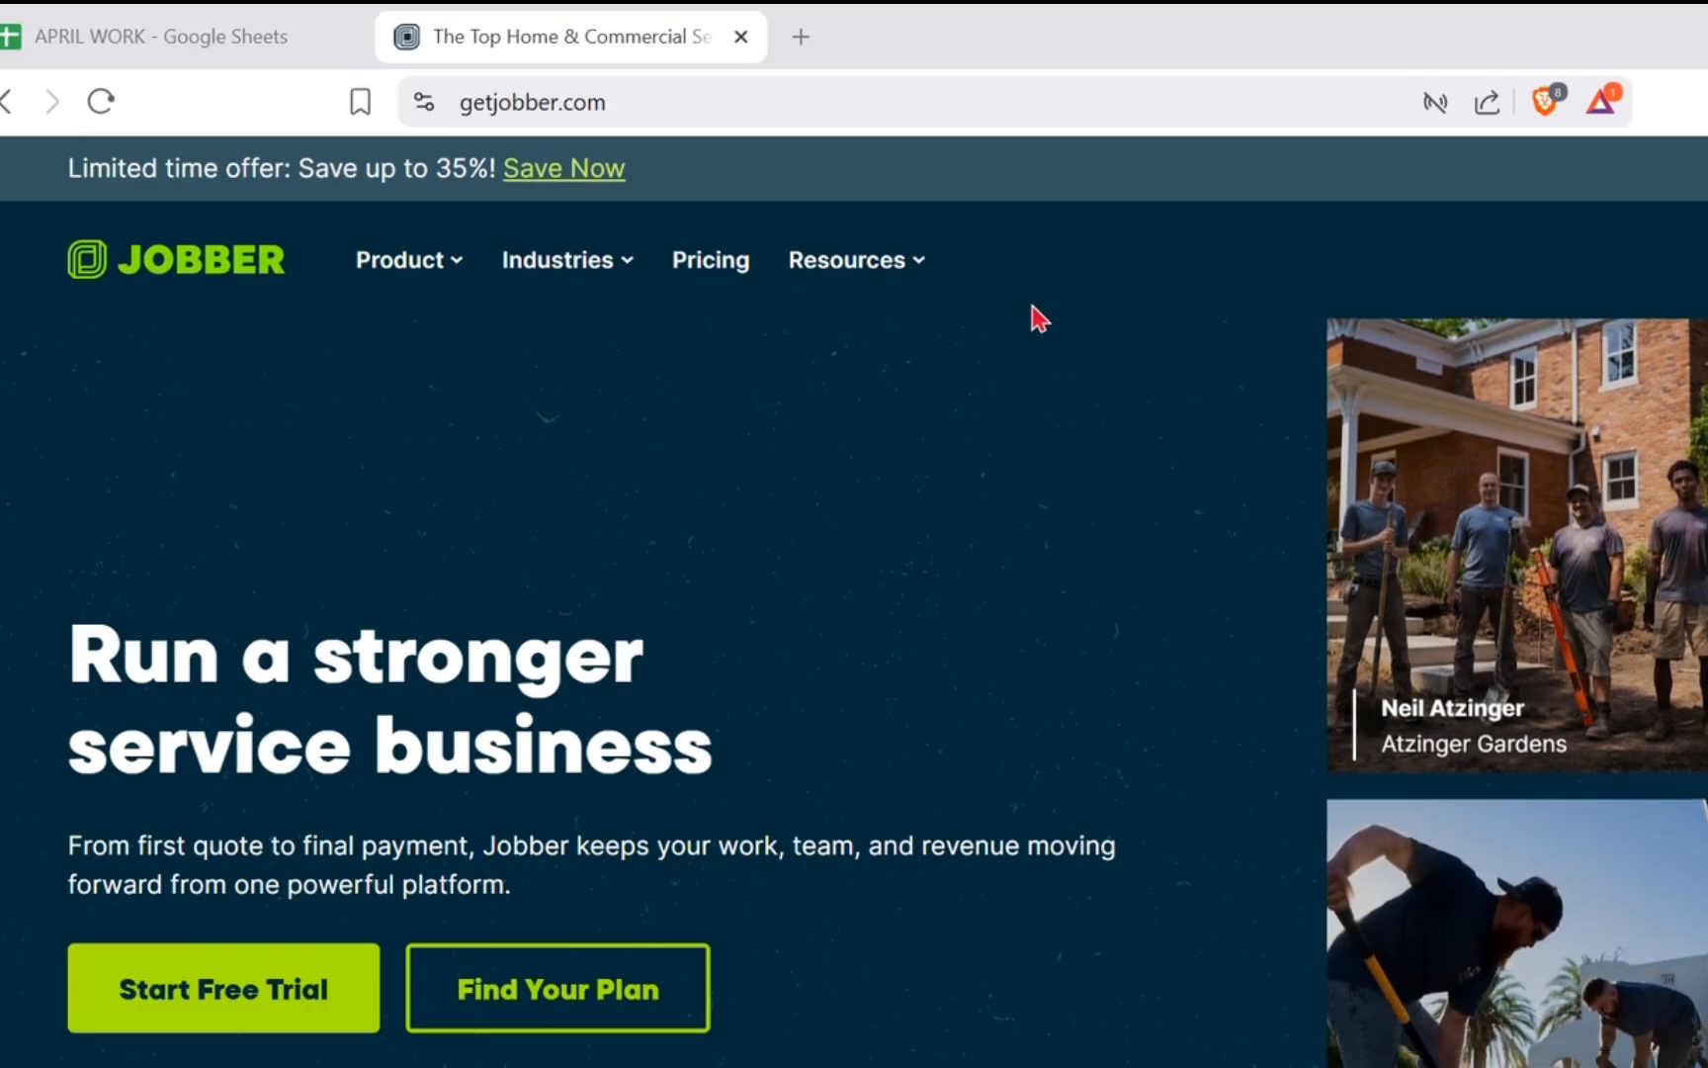
{"action": "left_click", "coordinate": [1545, 181]}
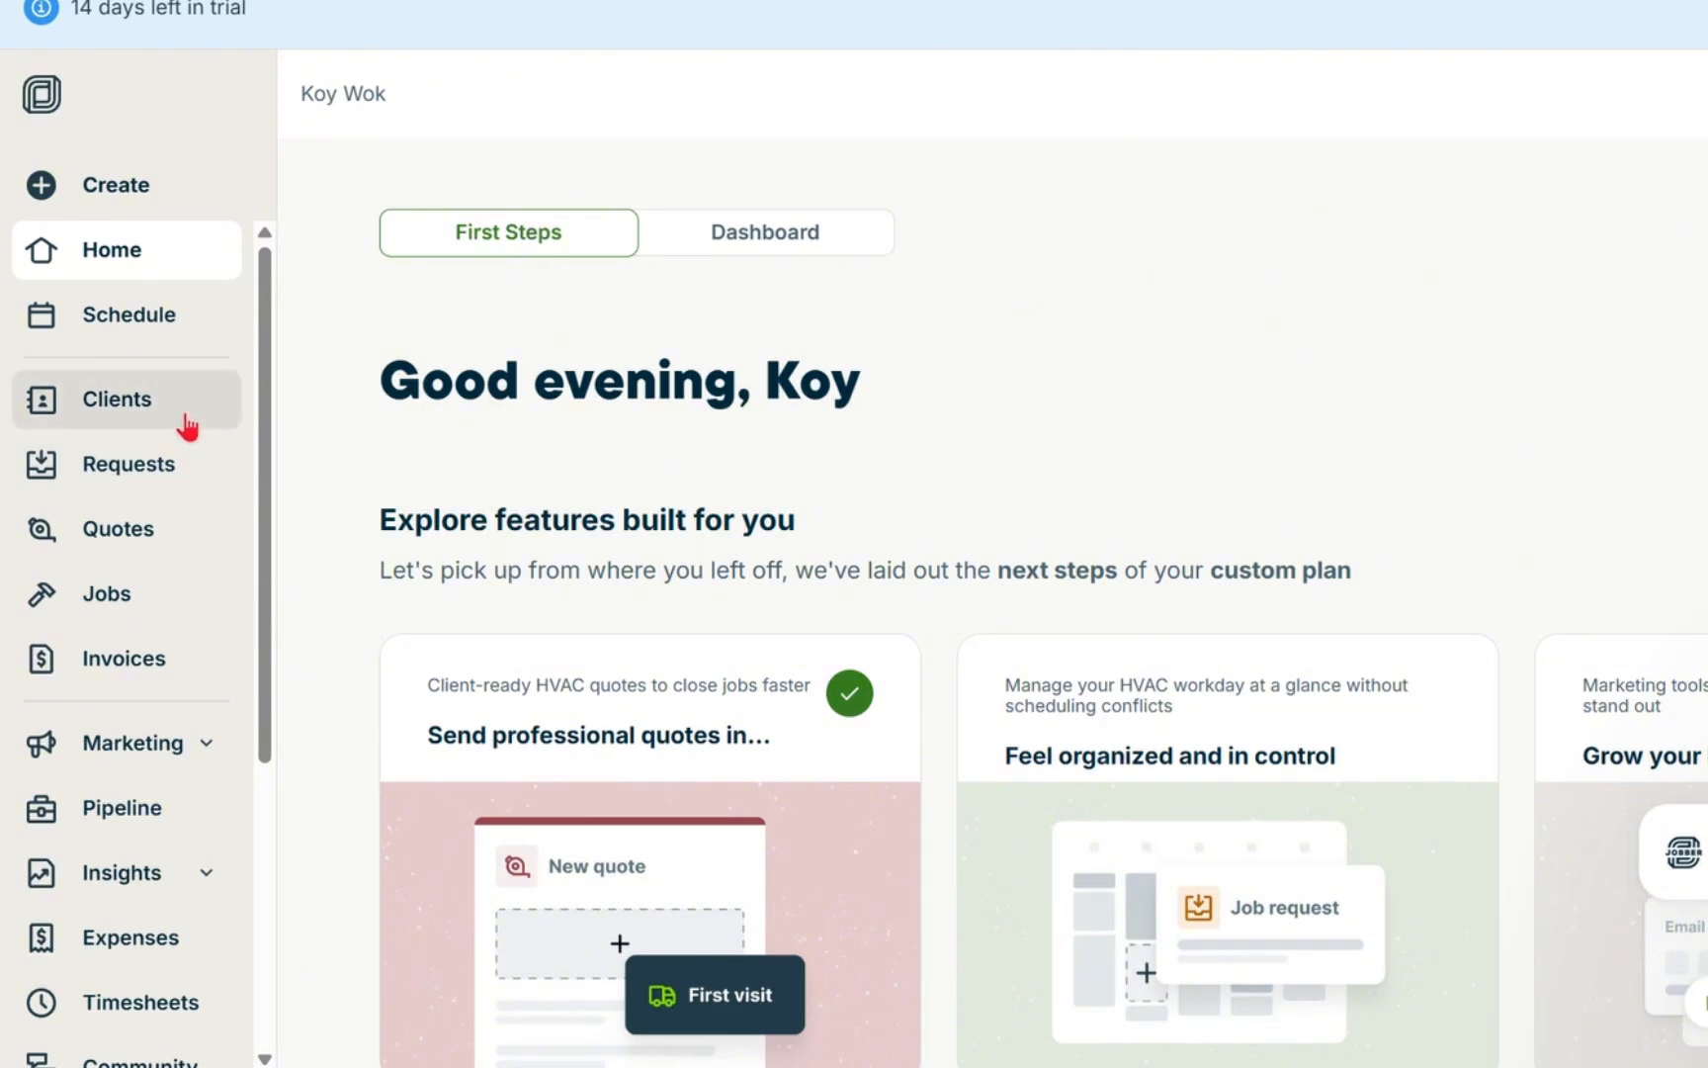
Open a blank new client form and examine its contact, lead information and property address fields
{"action": "left_click", "coordinate": [187, 427]}
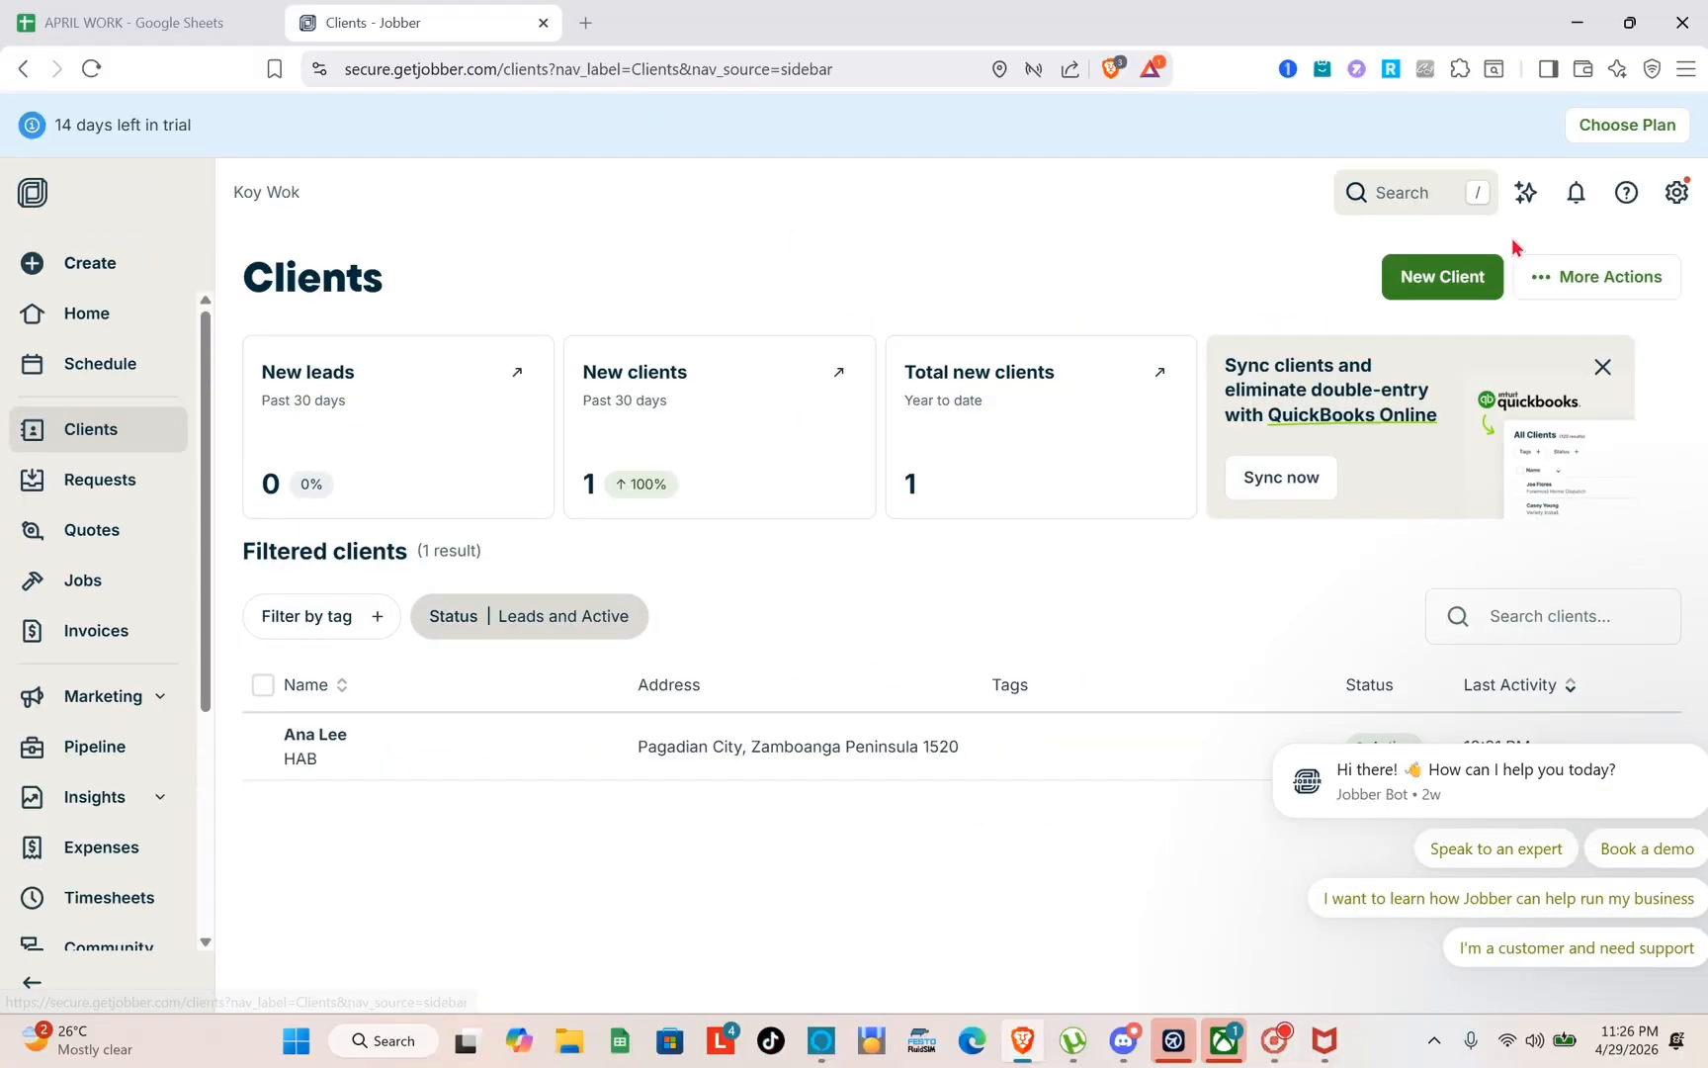
{"action": "left_click", "coordinate": [1460, 284]}
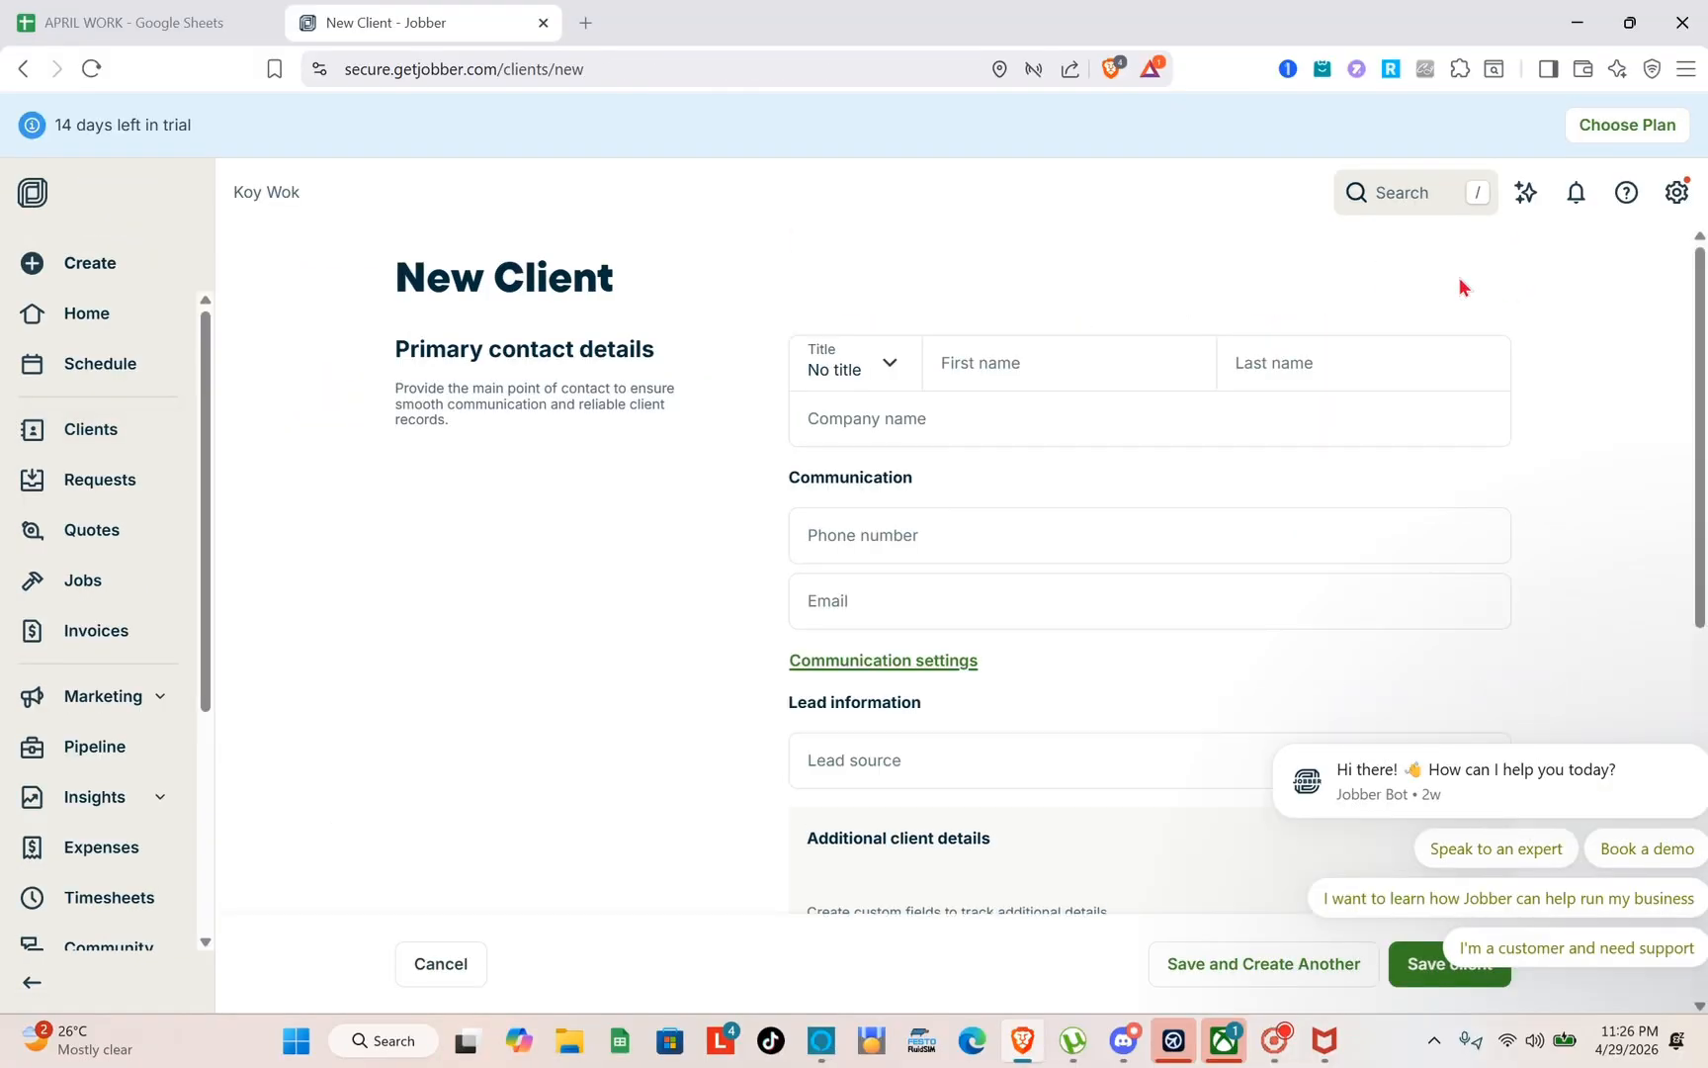
{"action": "scroll", "coordinate": [629, 598], "scroll_direction": "down", "scroll_amount": 1}
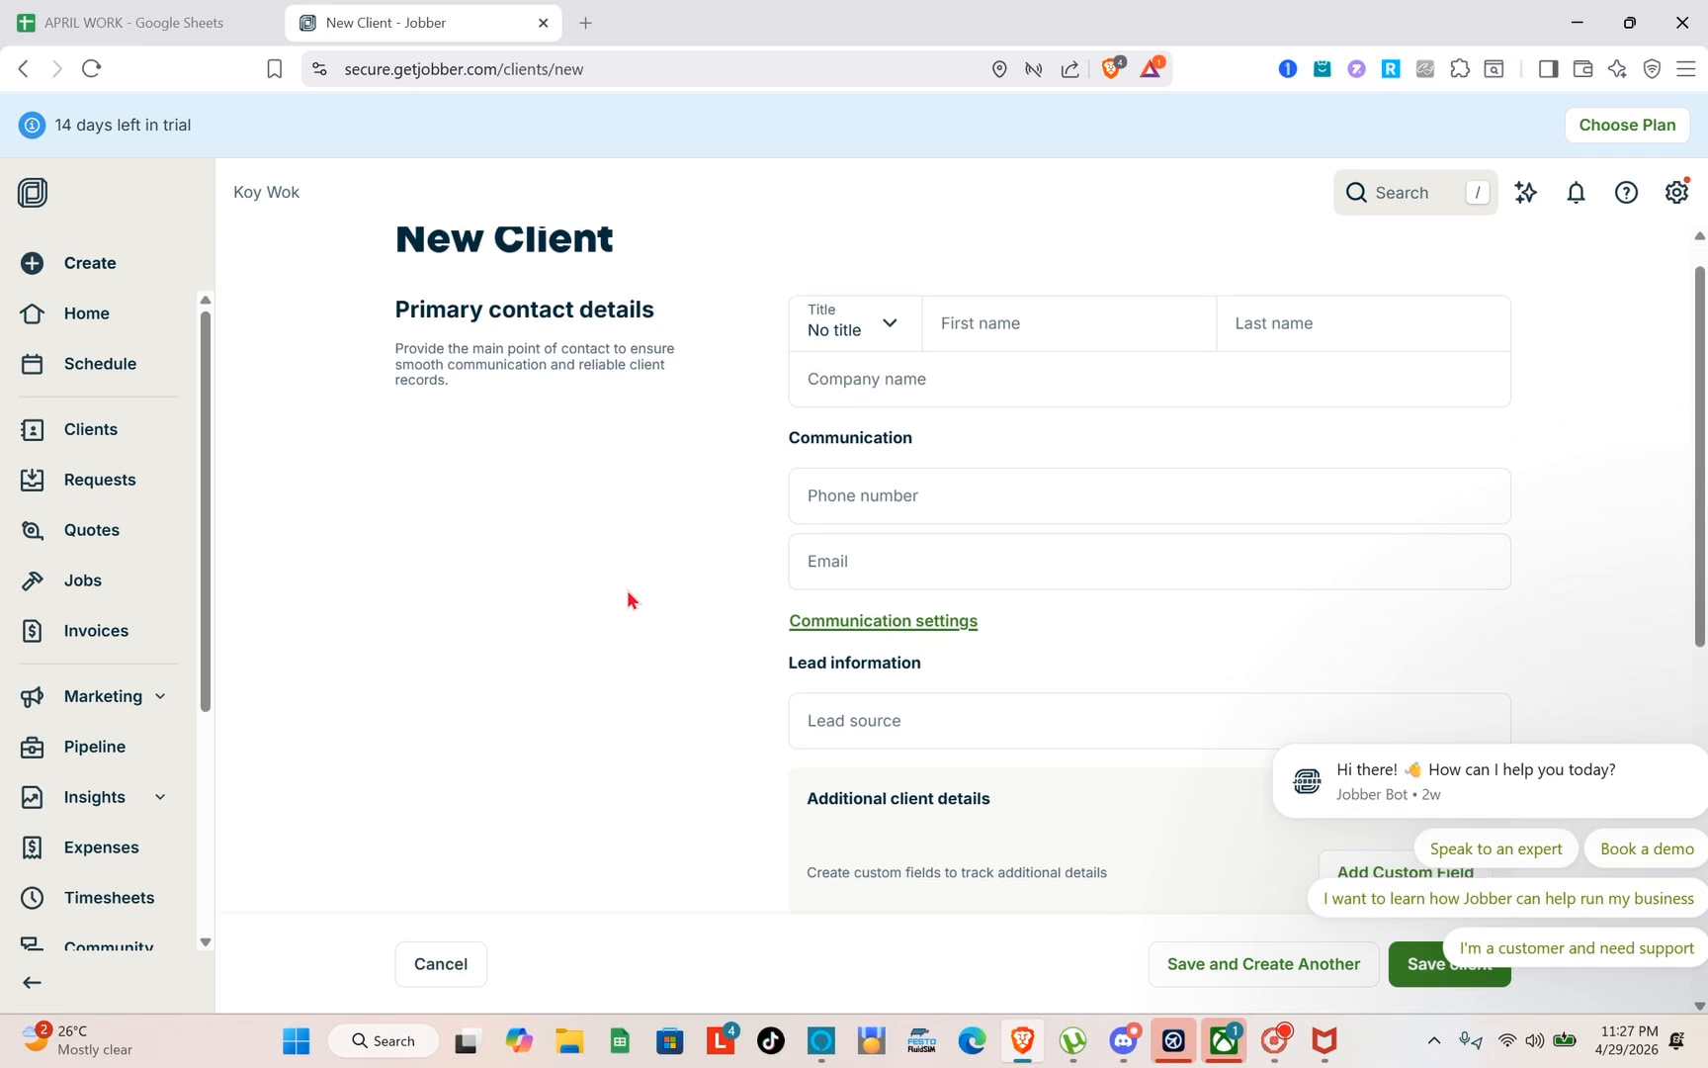
{"action": "scroll", "coordinate": [627, 591], "scroll_direction": "down", "scroll_amount": 5}
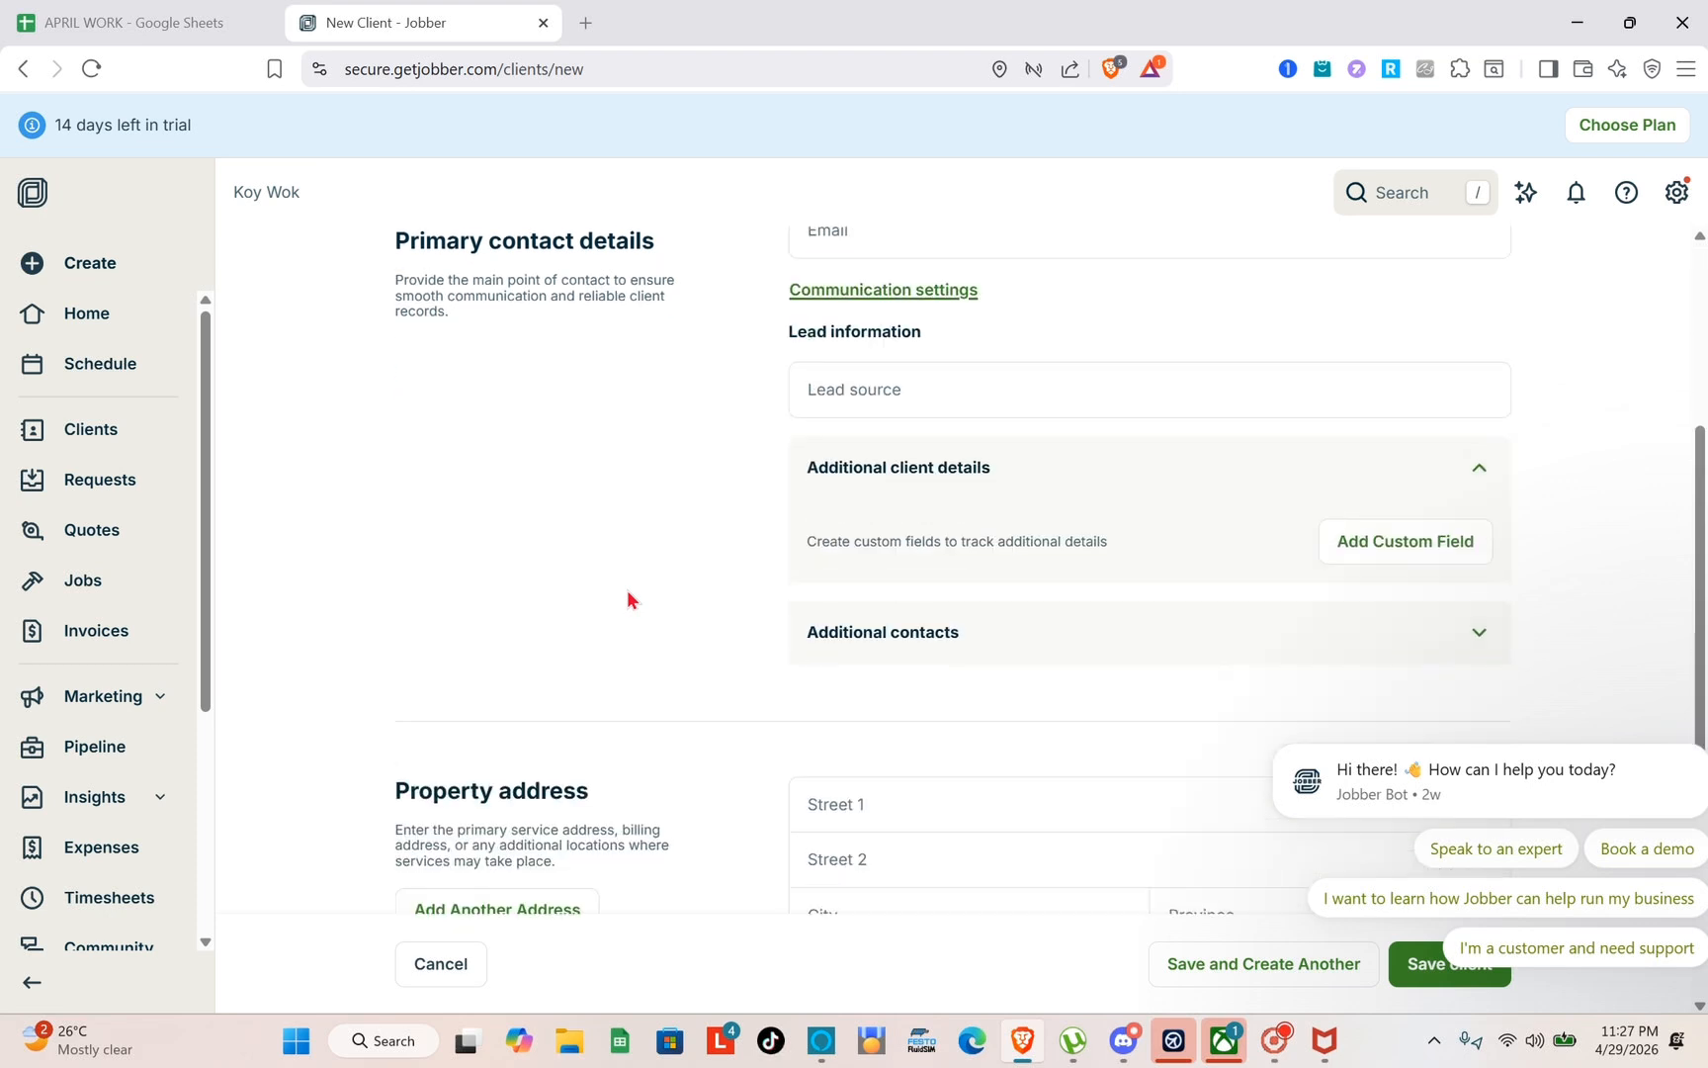
{"action": "scroll", "coordinate": [636, 586], "scroll_direction": "down", "scroll_amount": 2}
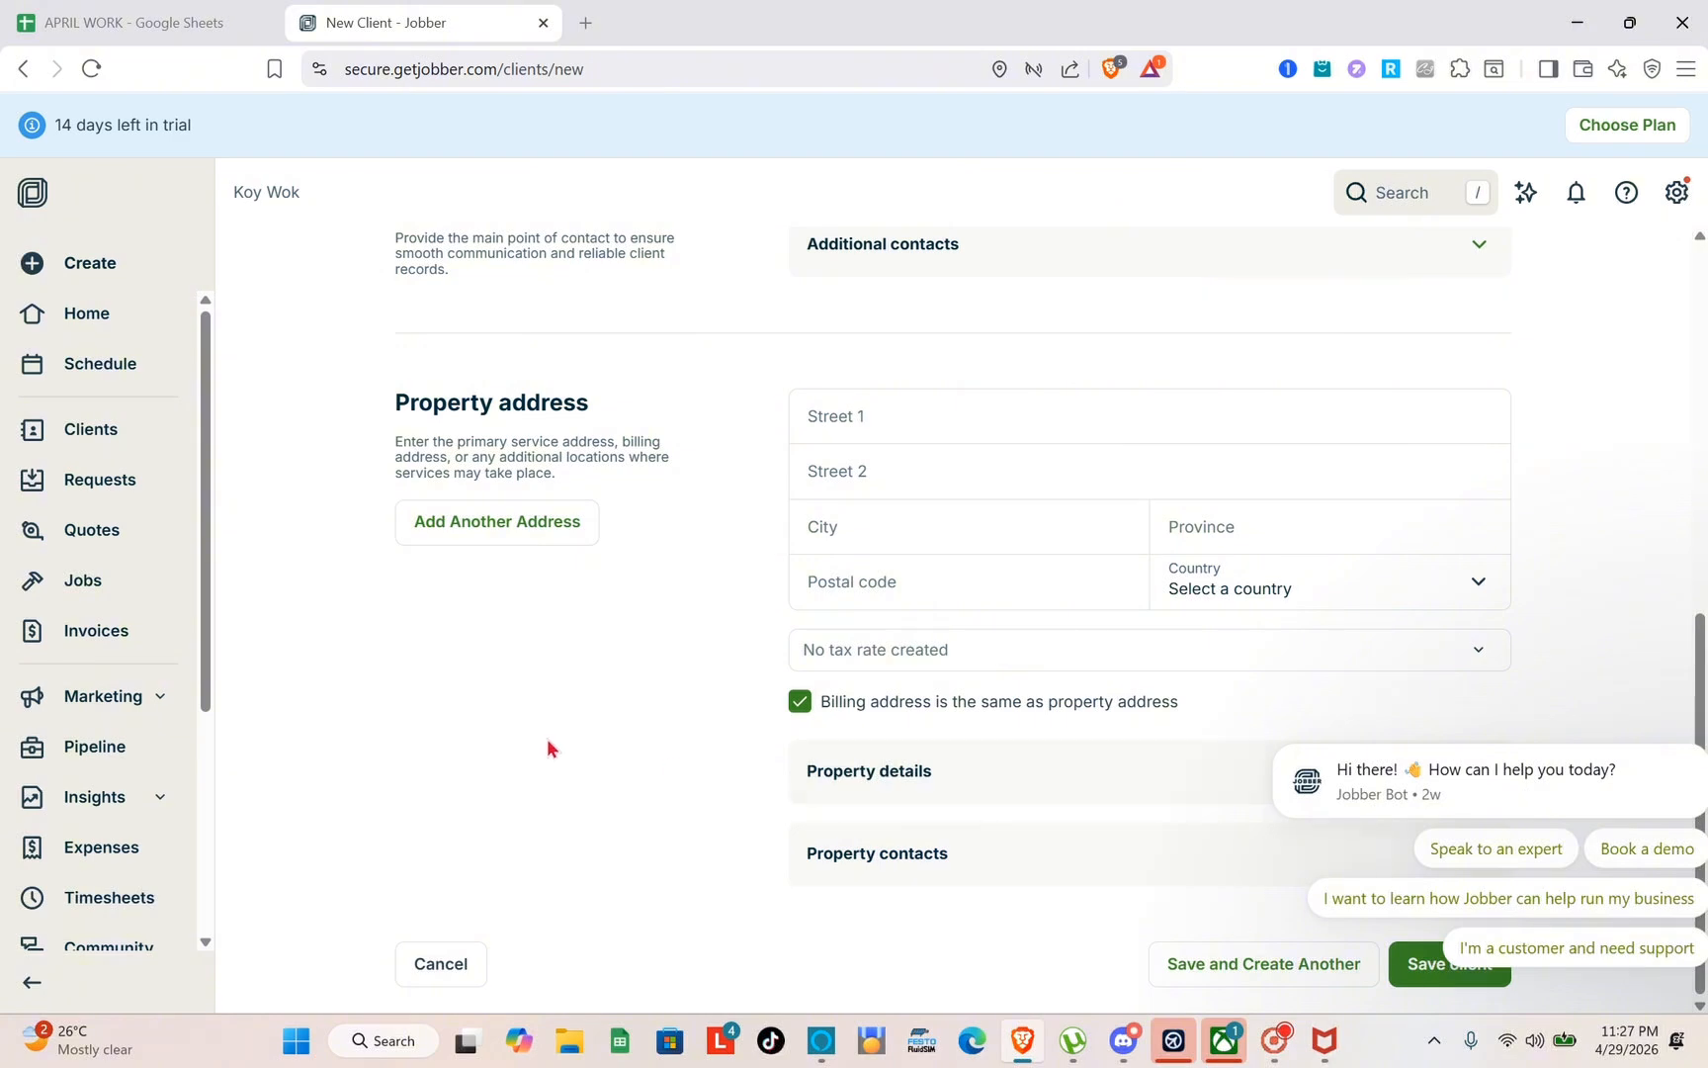
Start a new quote without a template, title it PREMIUM PACKAGE and assign the existing client to it
{"action": "left_click", "coordinate": [109, 531]}
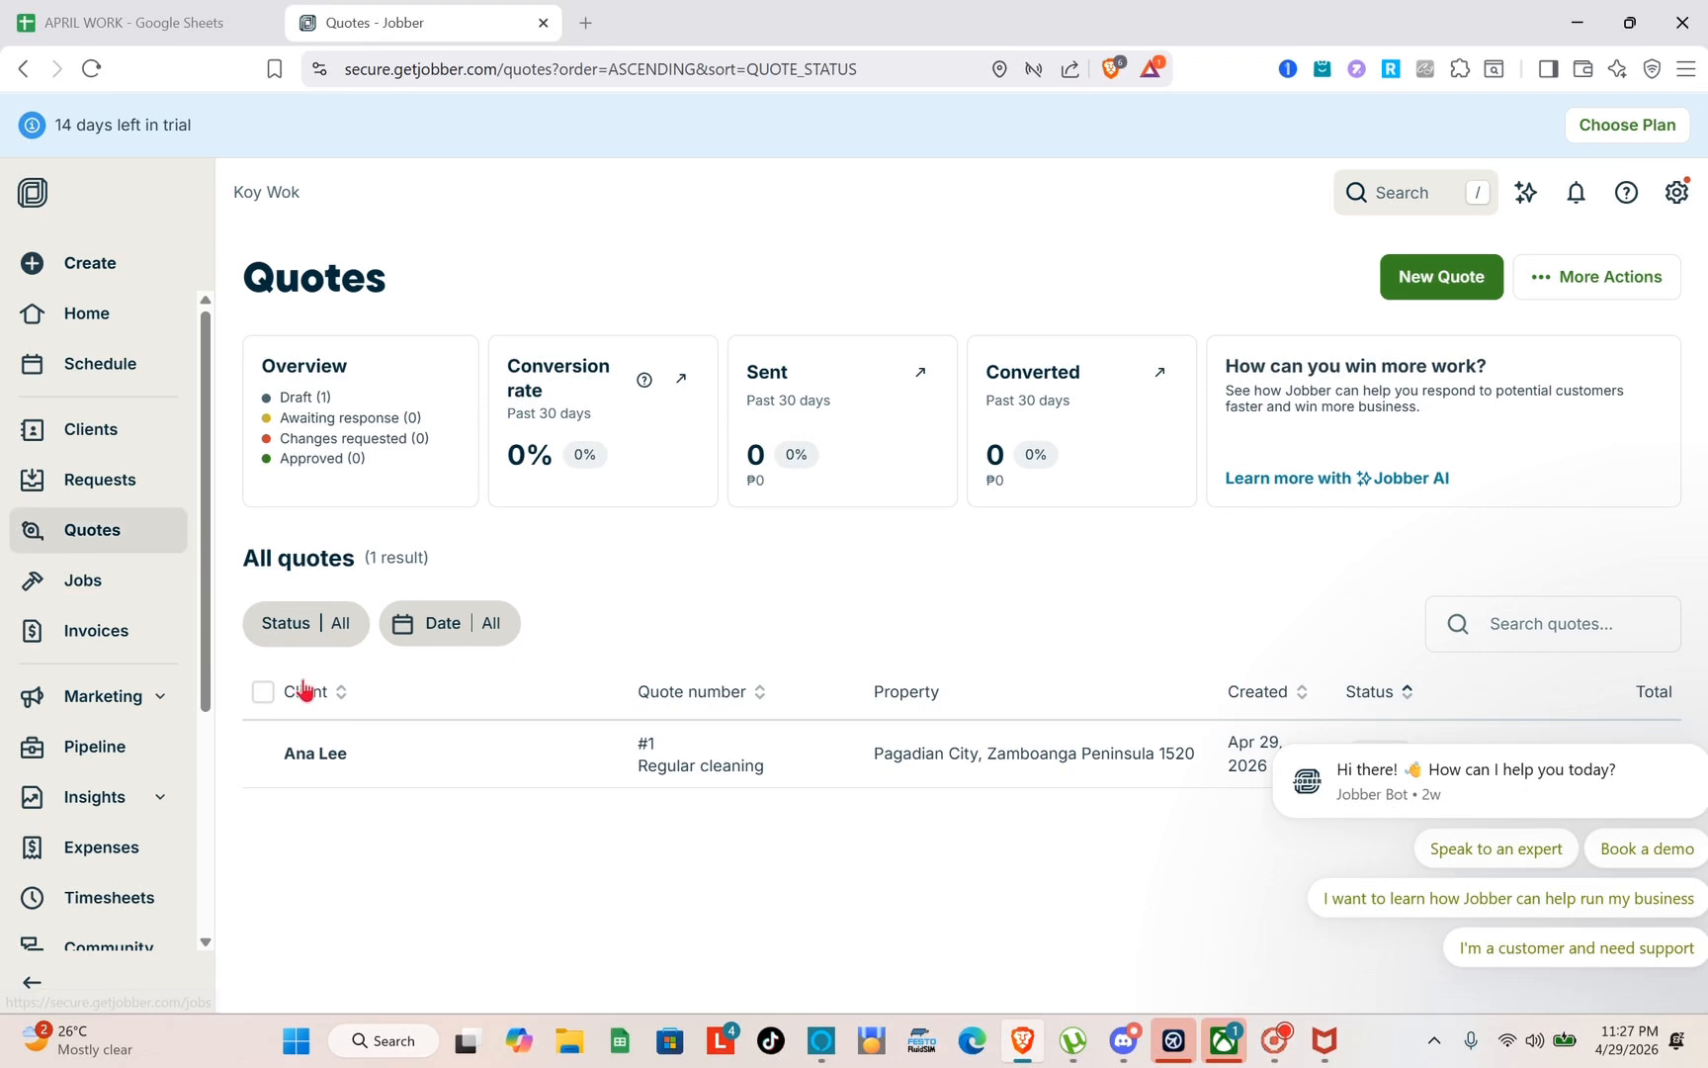
{"action": "left_click", "coordinate": [1408, 293]}
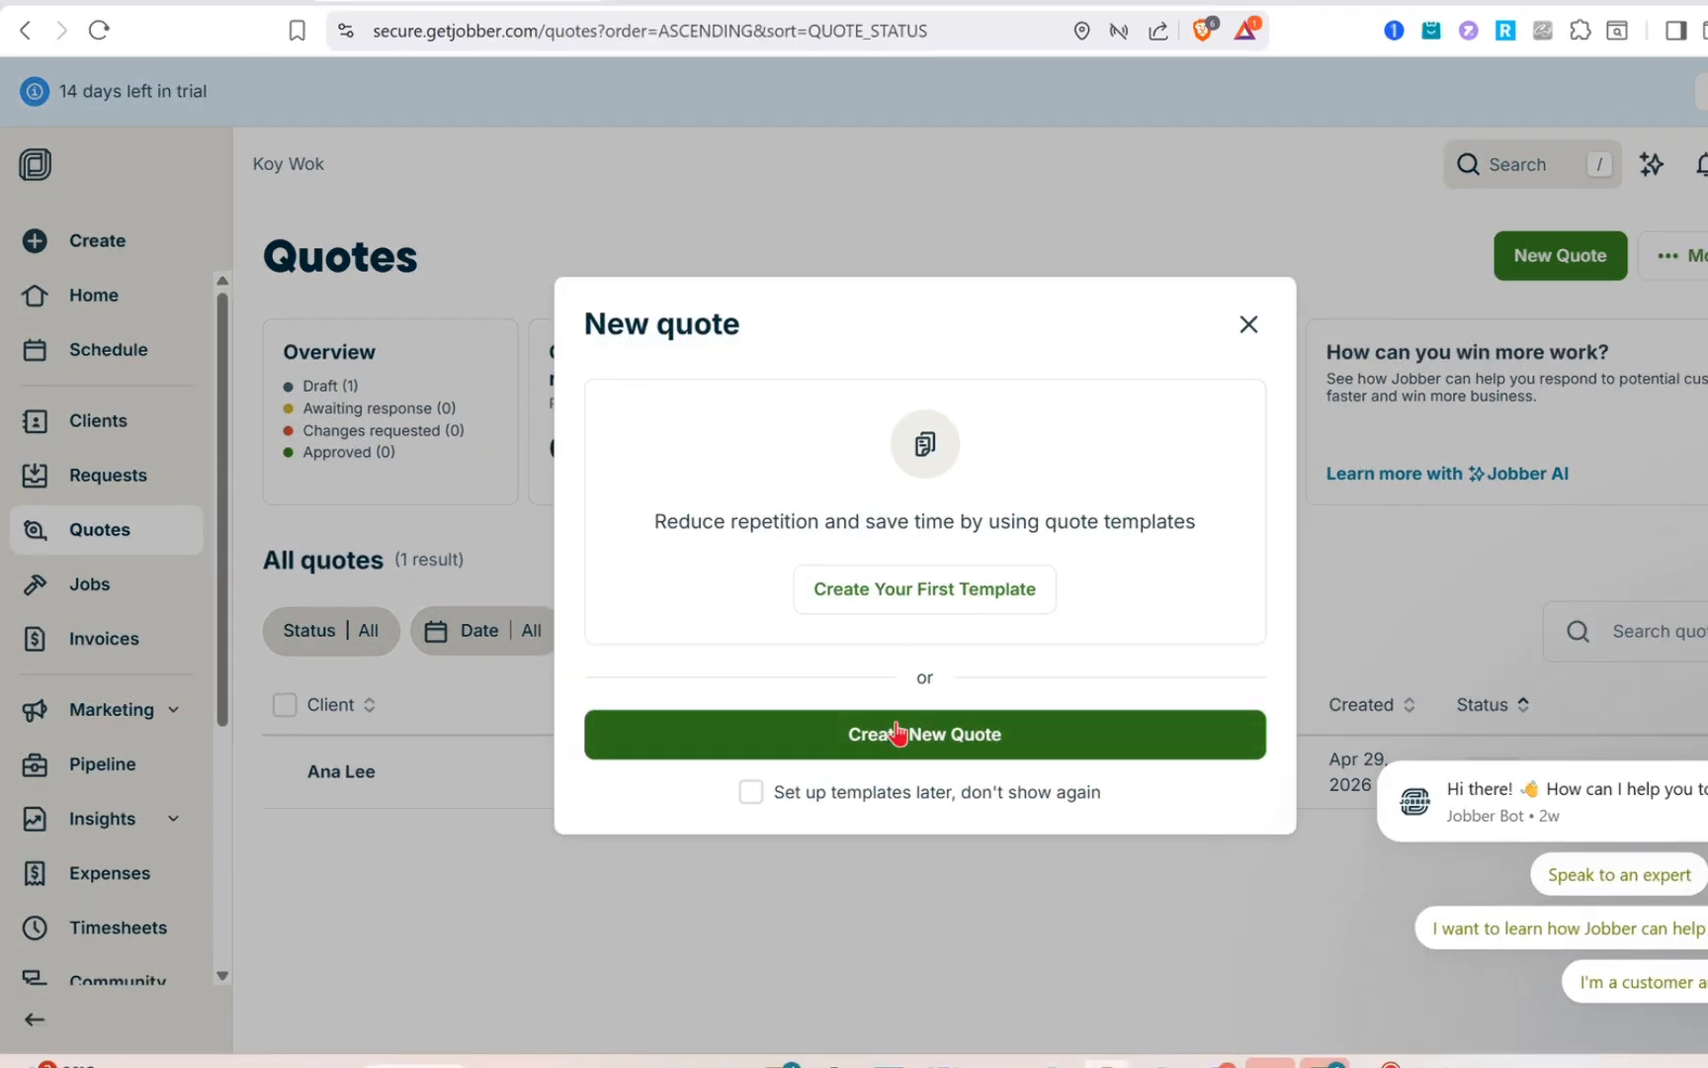
{"action": "left_click", "coordinate": [877, 729]}
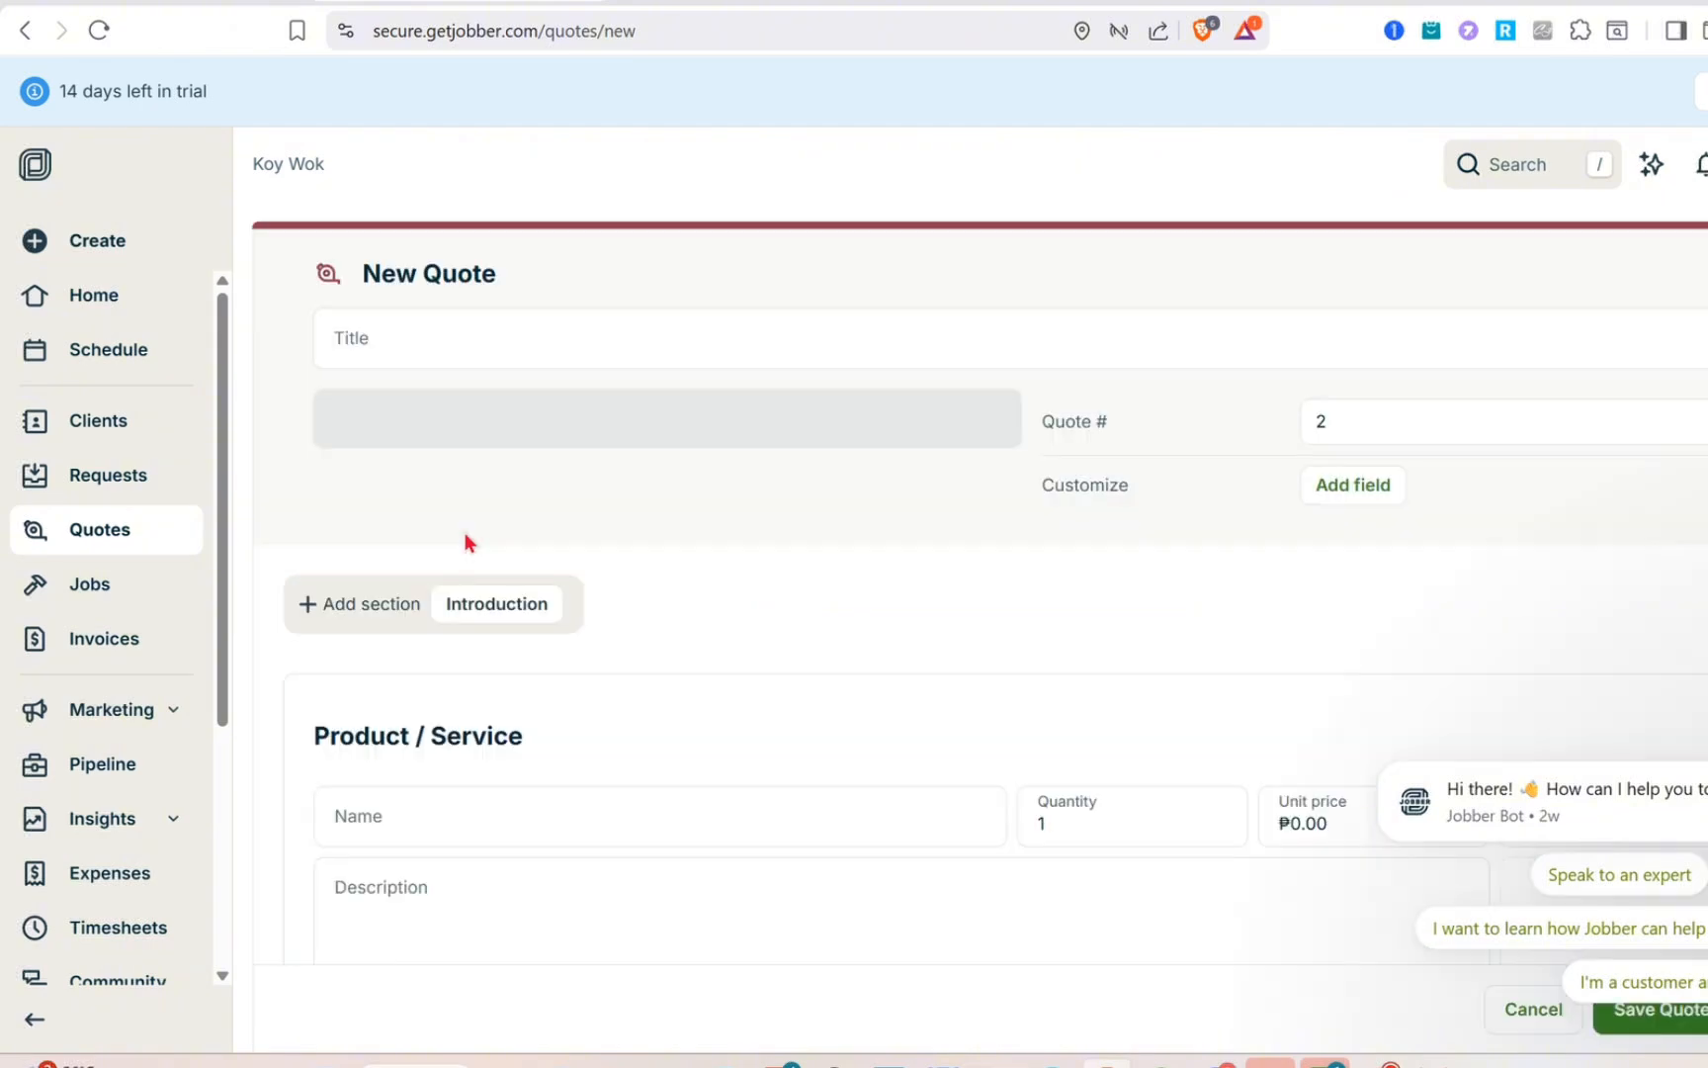
{"action": "left_click", "coordinate": [626, 344]}
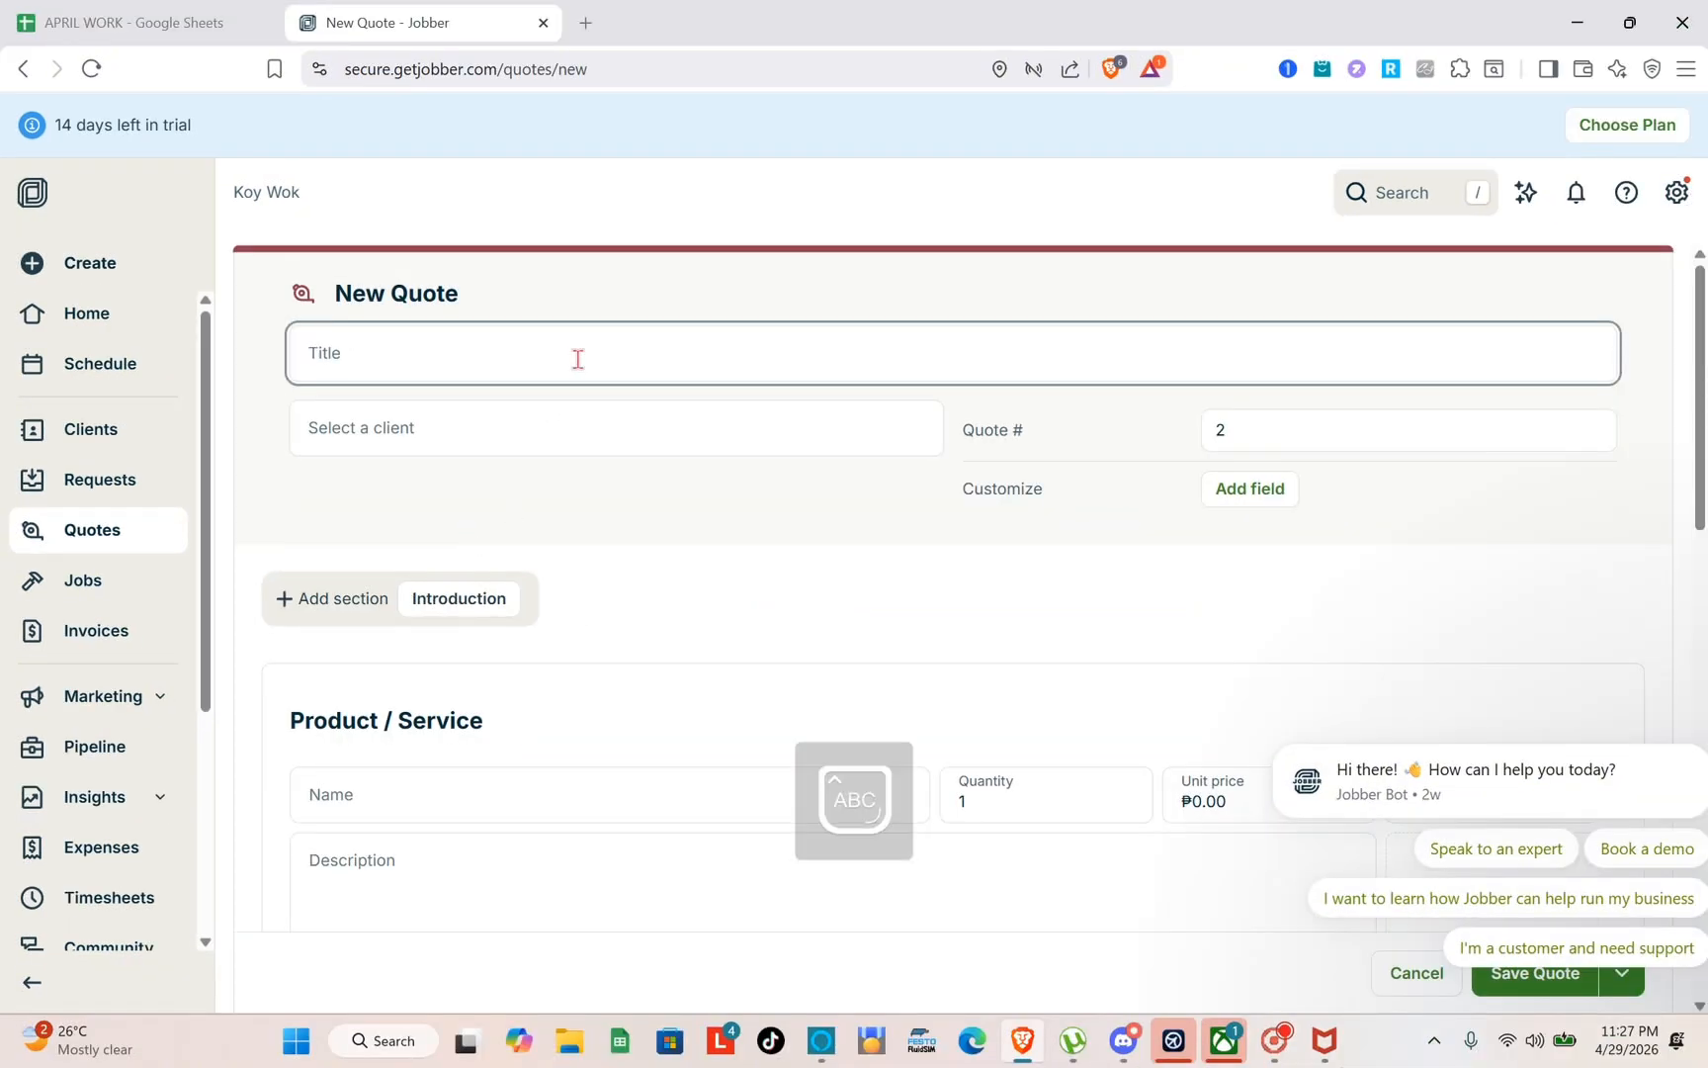
{"action": "type", "text": "P"}
{"action": "type", "text": "REMIUM PACL"}
{"action": "key", "text": "BackSpace"}
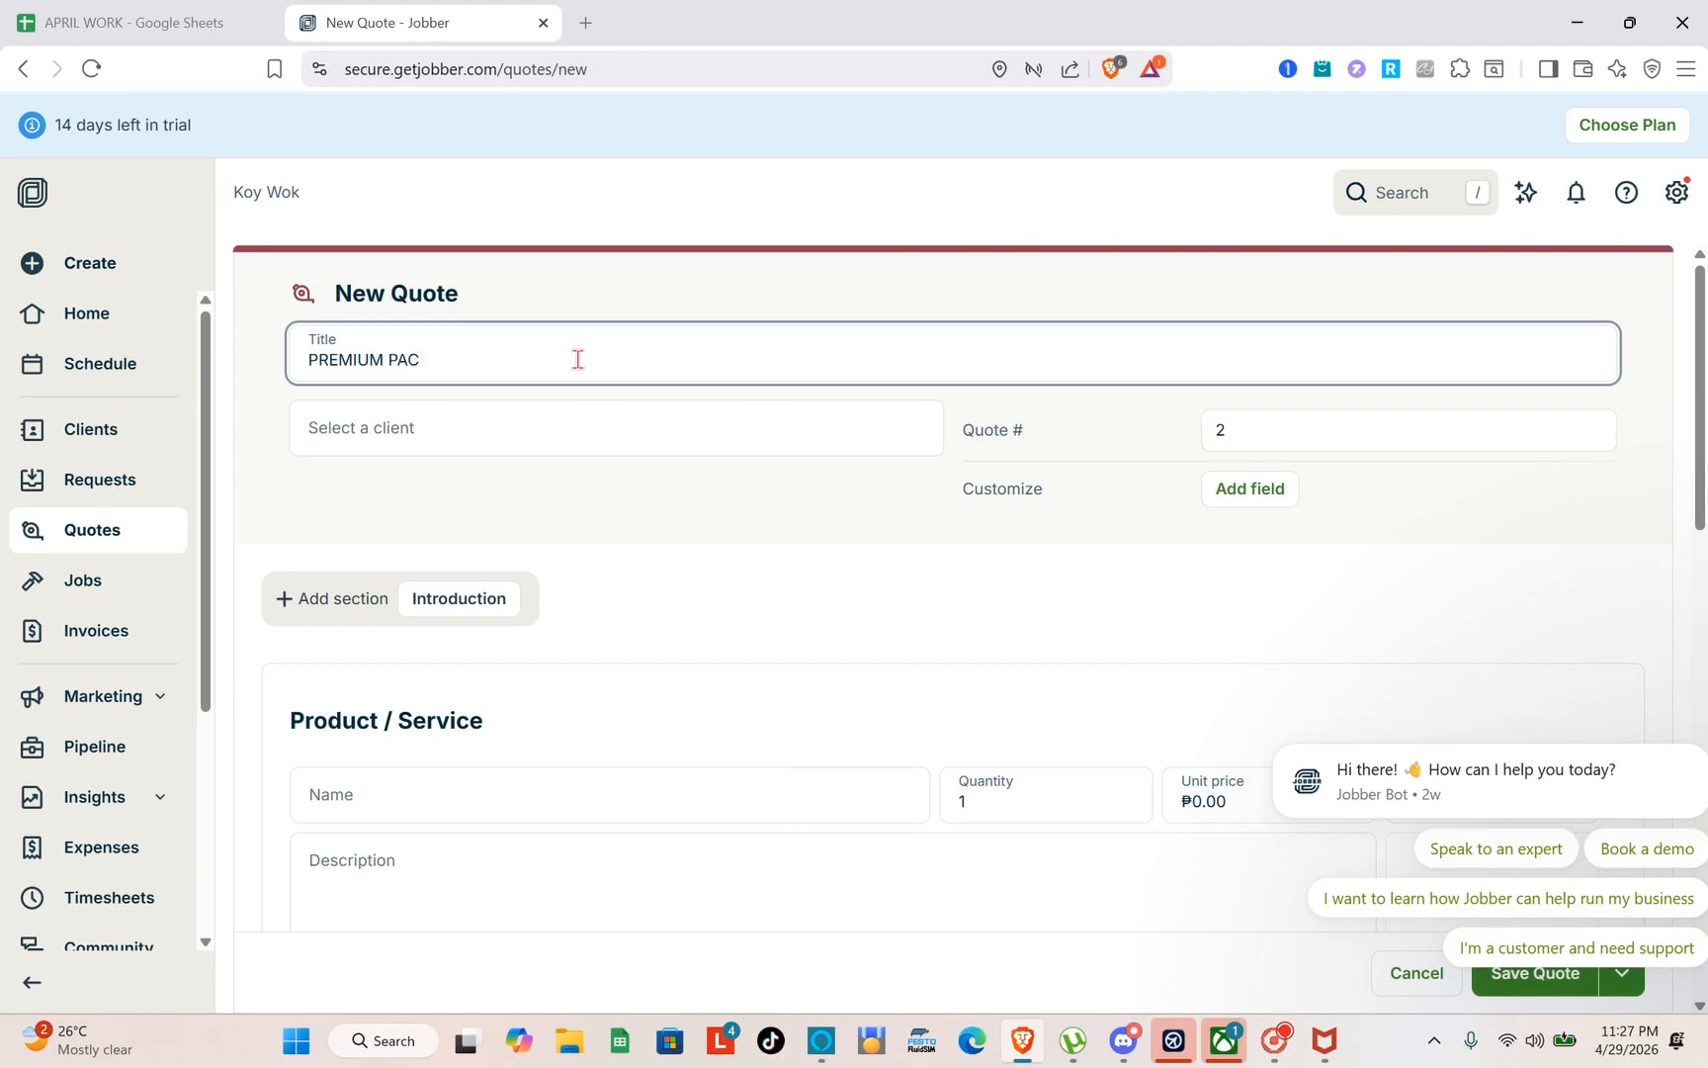
{"action": "type", "text": "KAGE"}
{"action": "left_click", "coordinate": [471, 429]}
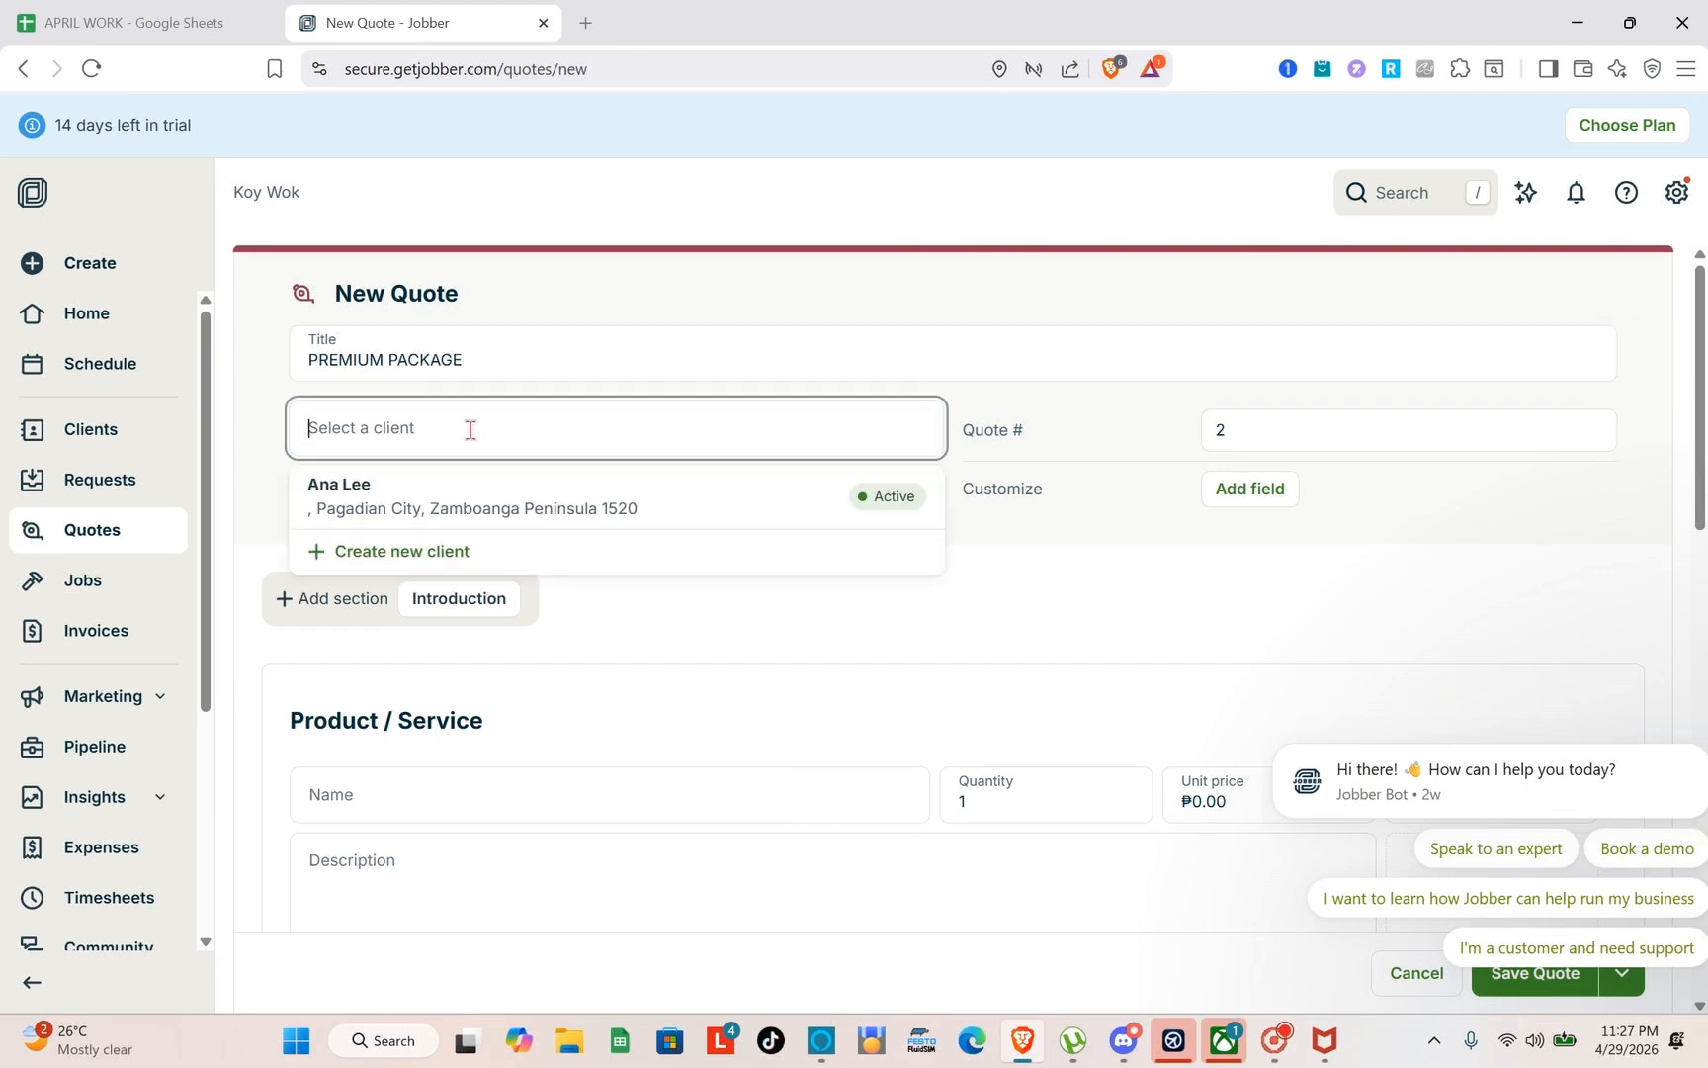
{"action": "left_click", "coordinate": [457, 522]}
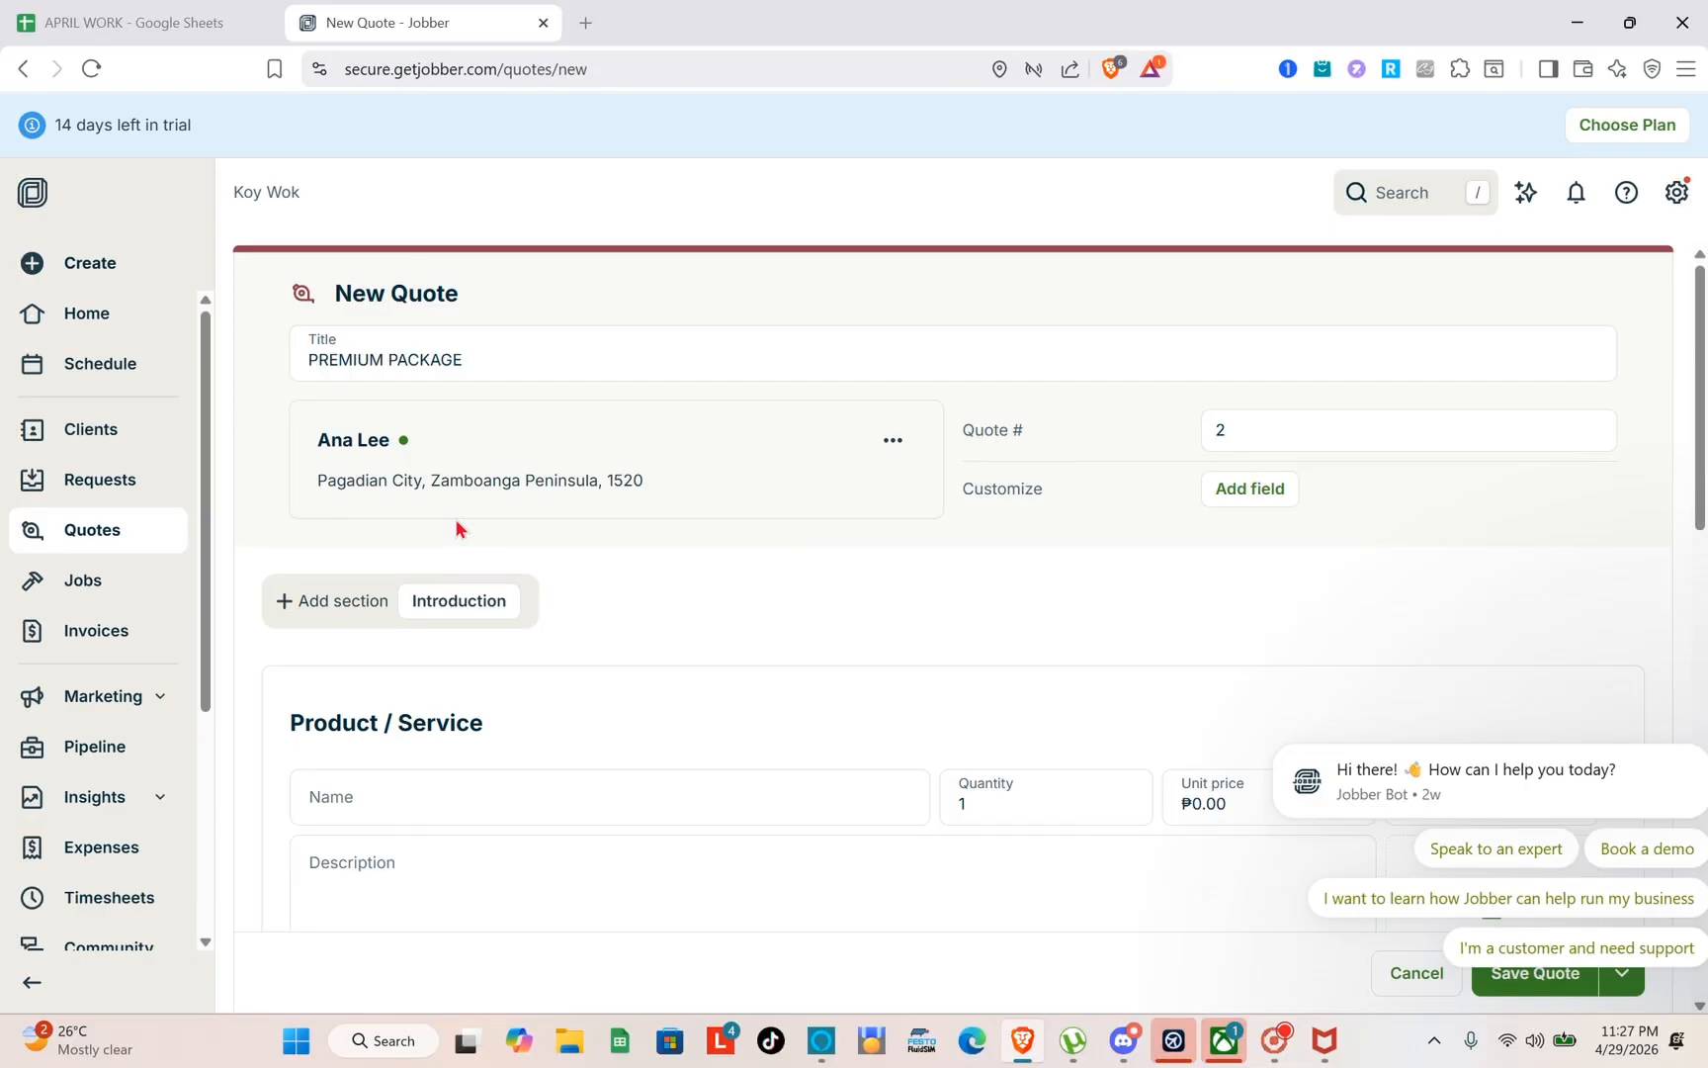
Add the Free Assessment service as the quote's line item and look over the pricing and contract sections
{"action": "scroll", "coordinate": [522, 652], "scroll_direction": "down", "scroll_amount": 3}
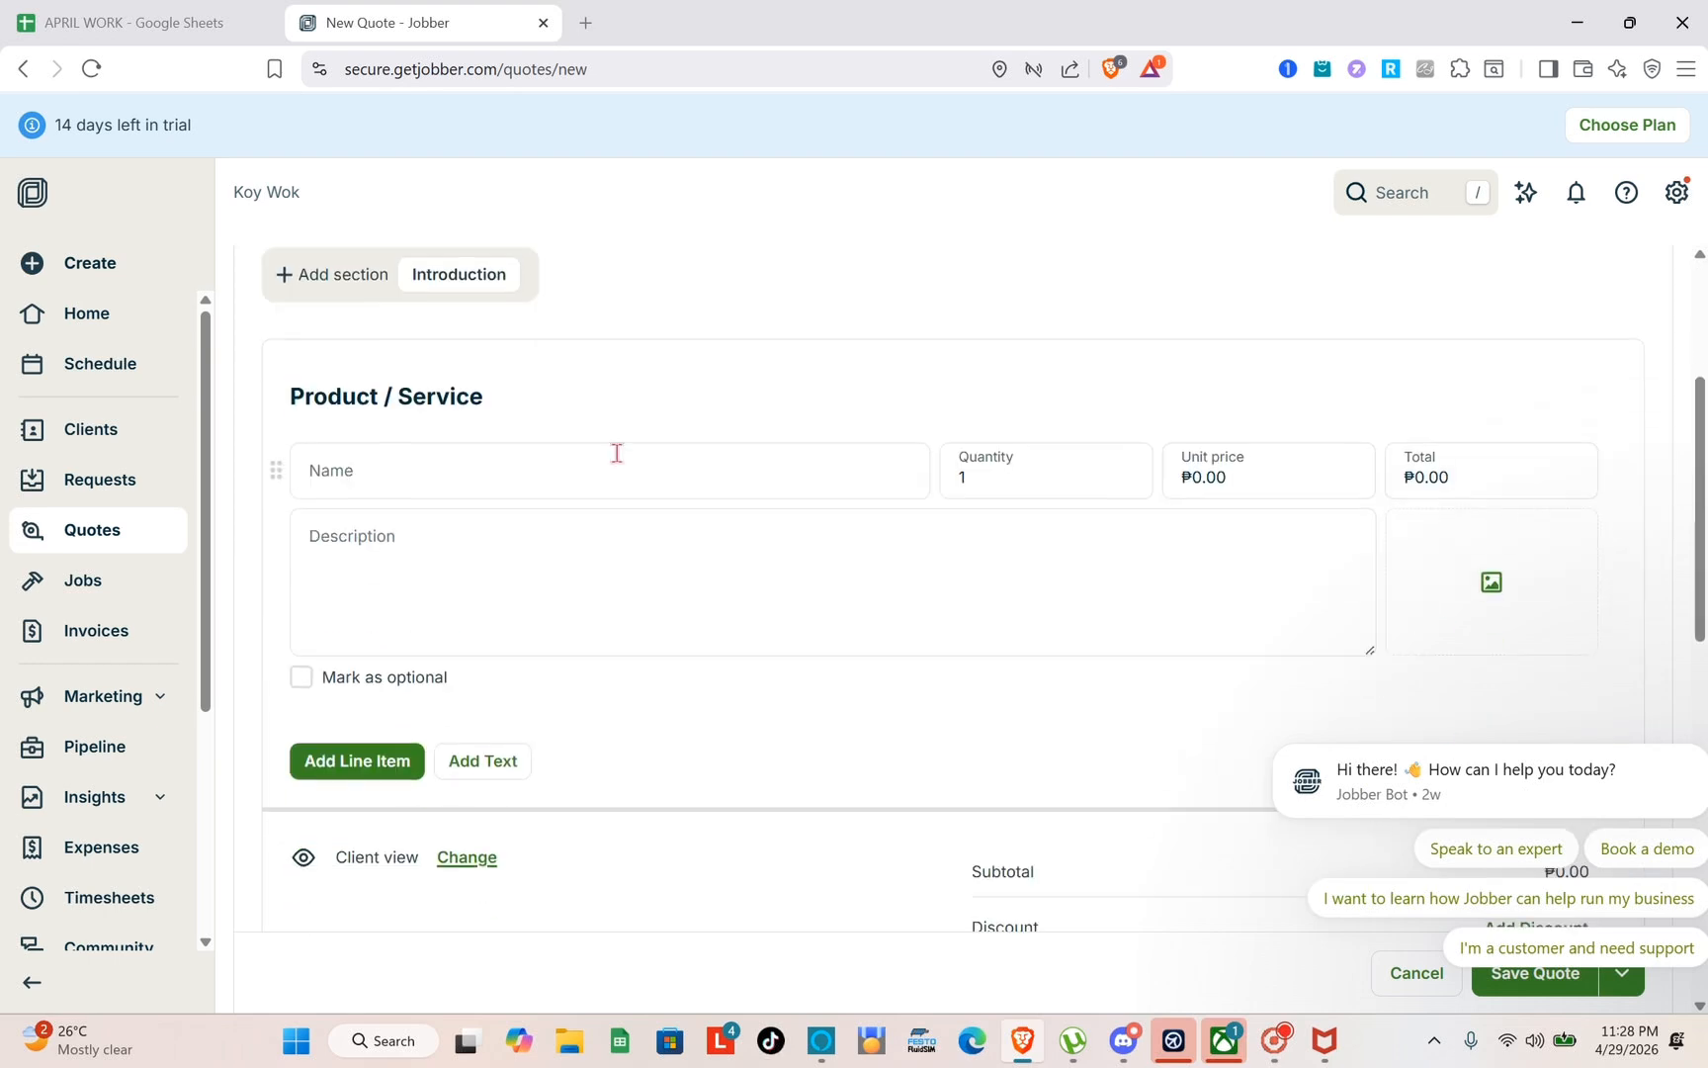
{"action": "left_click", "coordinate": [579, 483]}
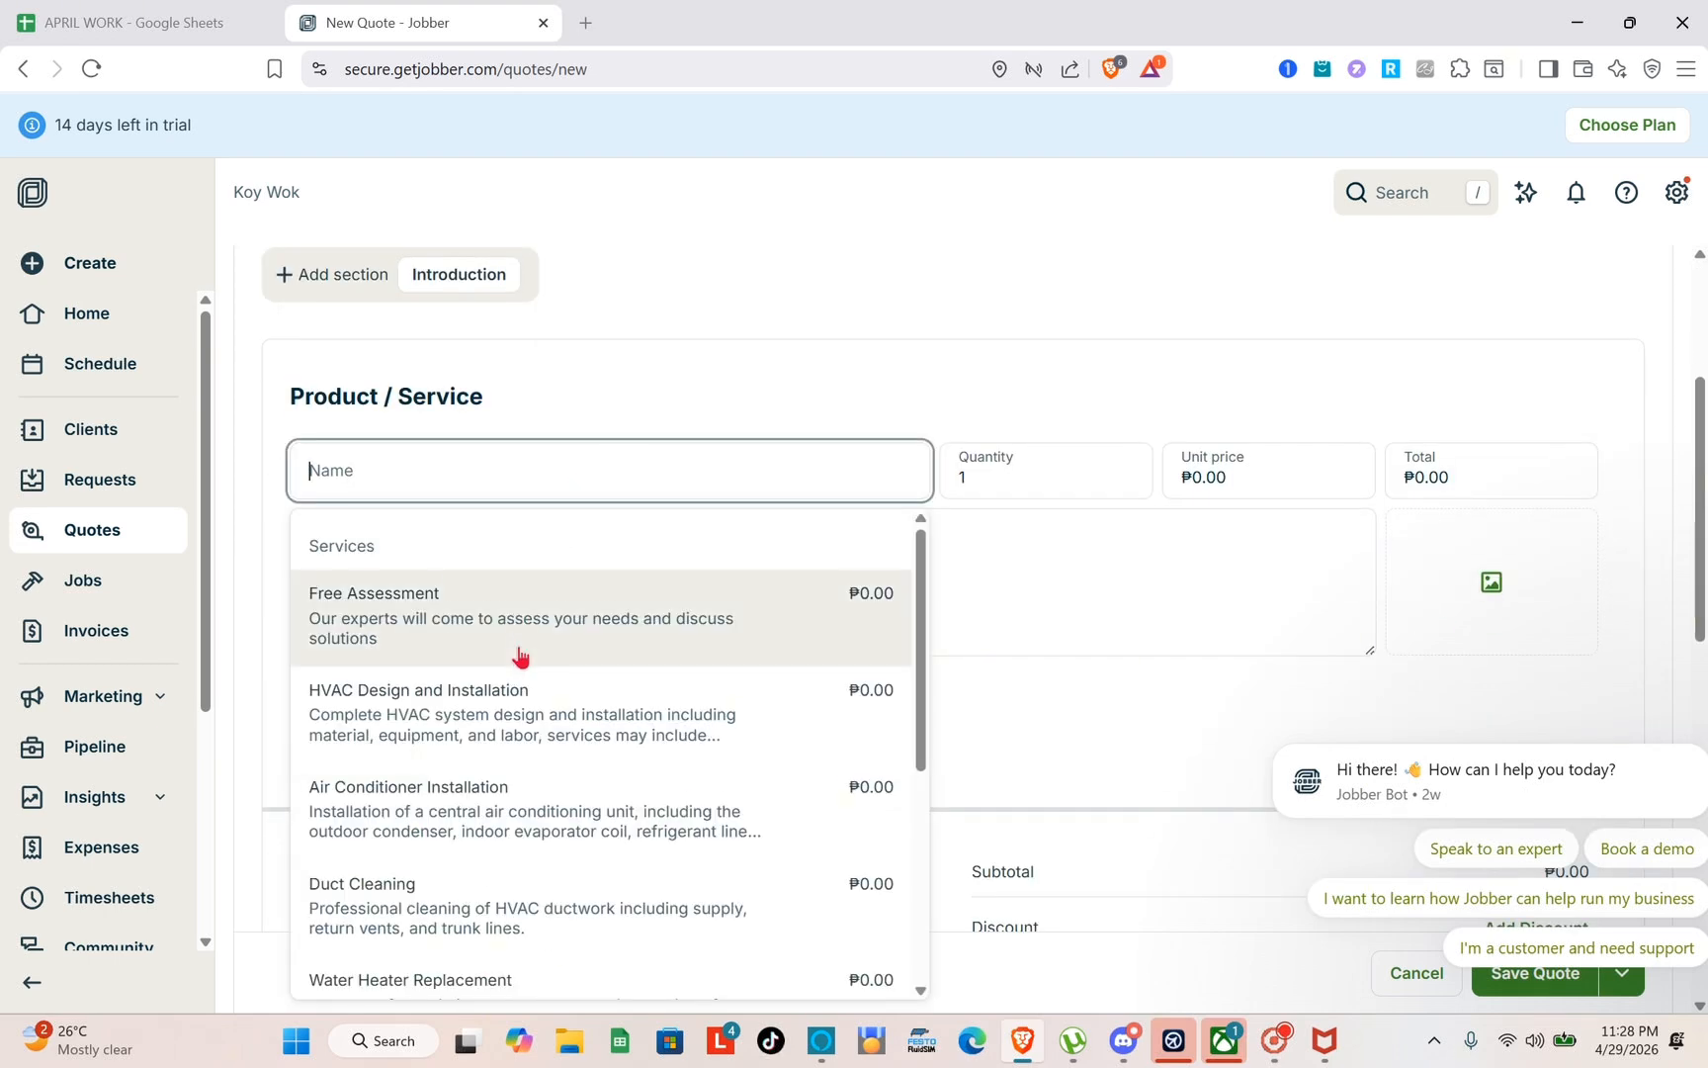
{"action": "scroll", "coordinate": [514, 648], "scroll_direction": "down", "scroll_amount": 1}
{"action": "scroll", "coordinate": [483, 653], "scroll_direction": "up", "scroll_amount": 1}
{"action": "left_click", "coordinate": [479, 644]}
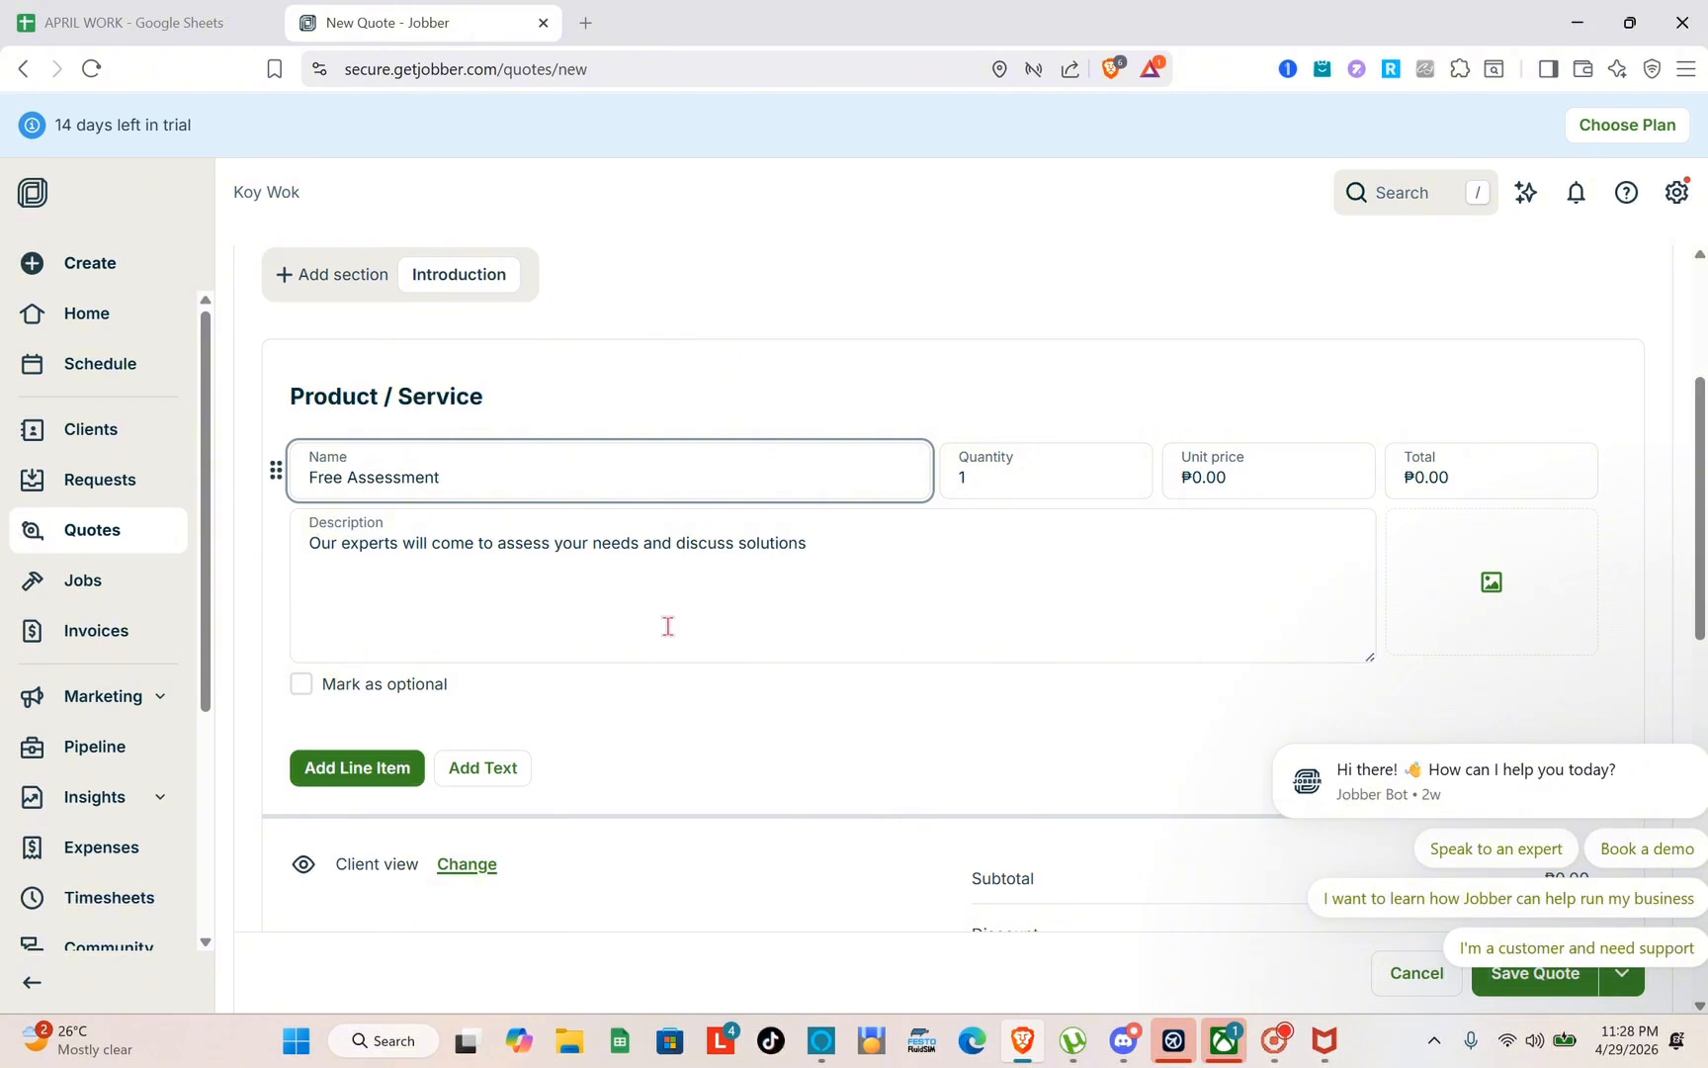
{"action": "scroll", "coordinate": [668, 625], "scroll_direction": "down", "scroll_amount": 1}
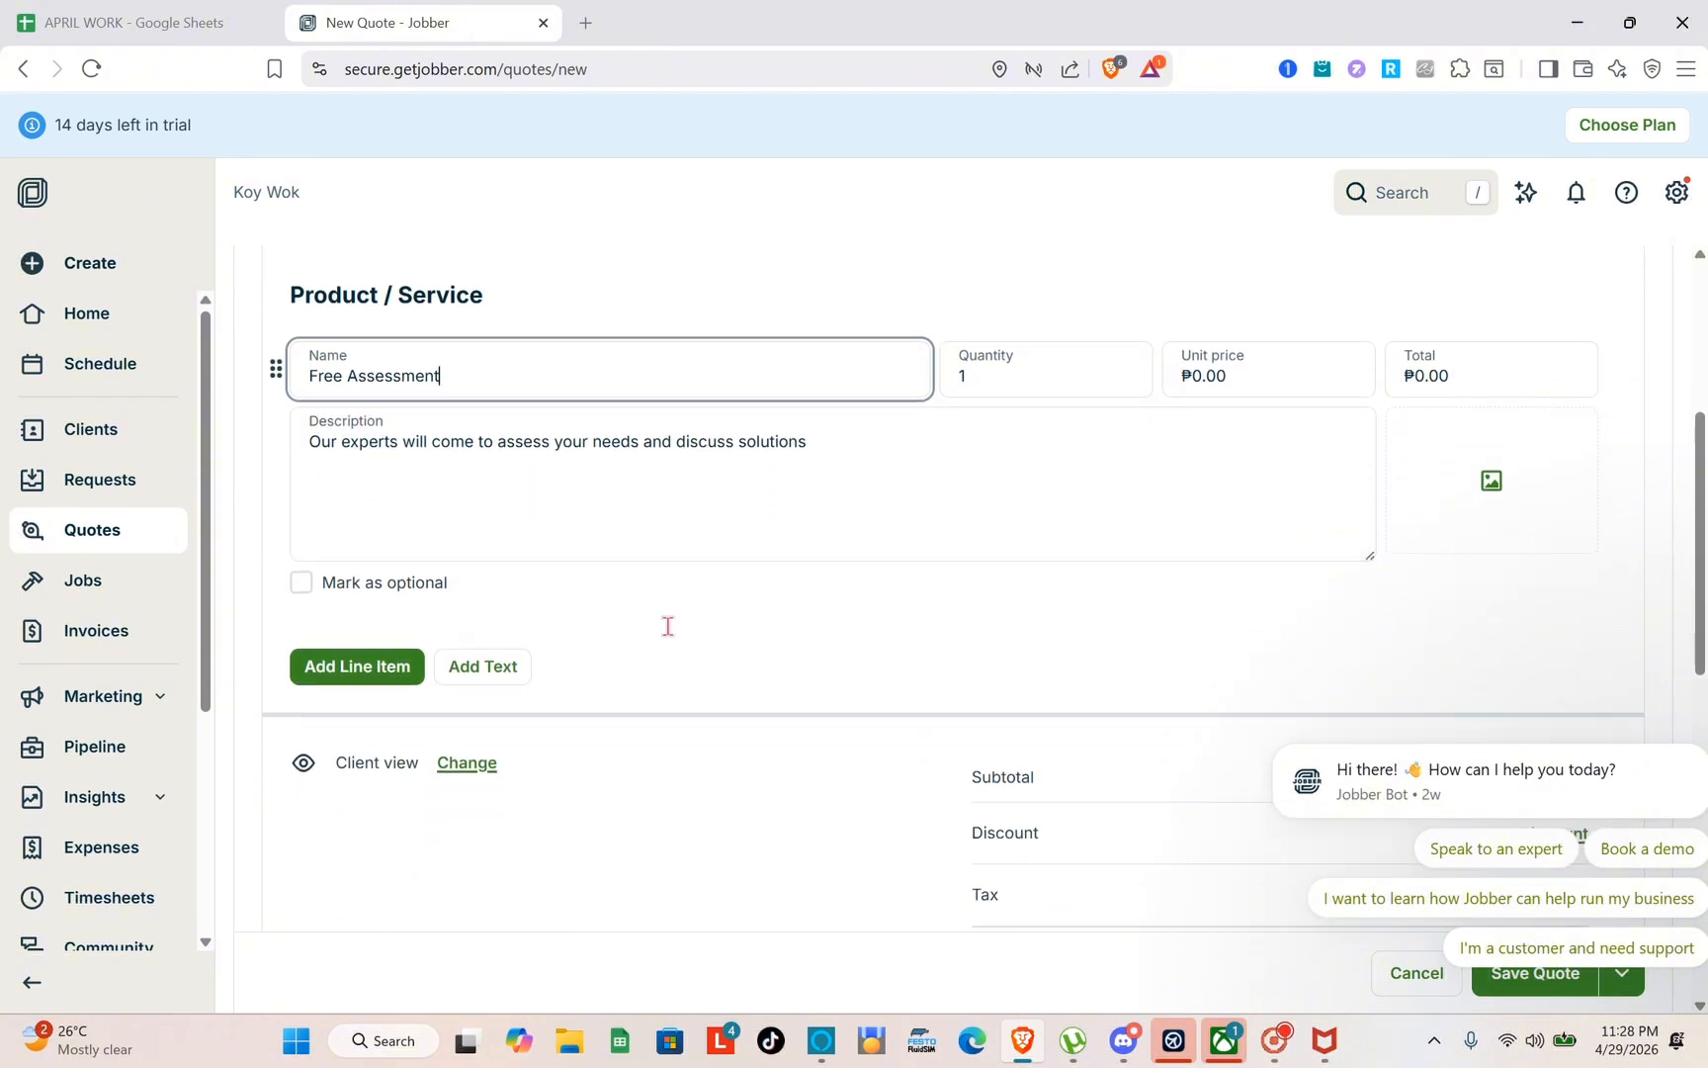
{"action": "left_click", "coordinate": [1293, 375]}
{"action": "scroll", "coordinate": [885, 544], "scroll_direction": "down", "scroll_amount": 5}
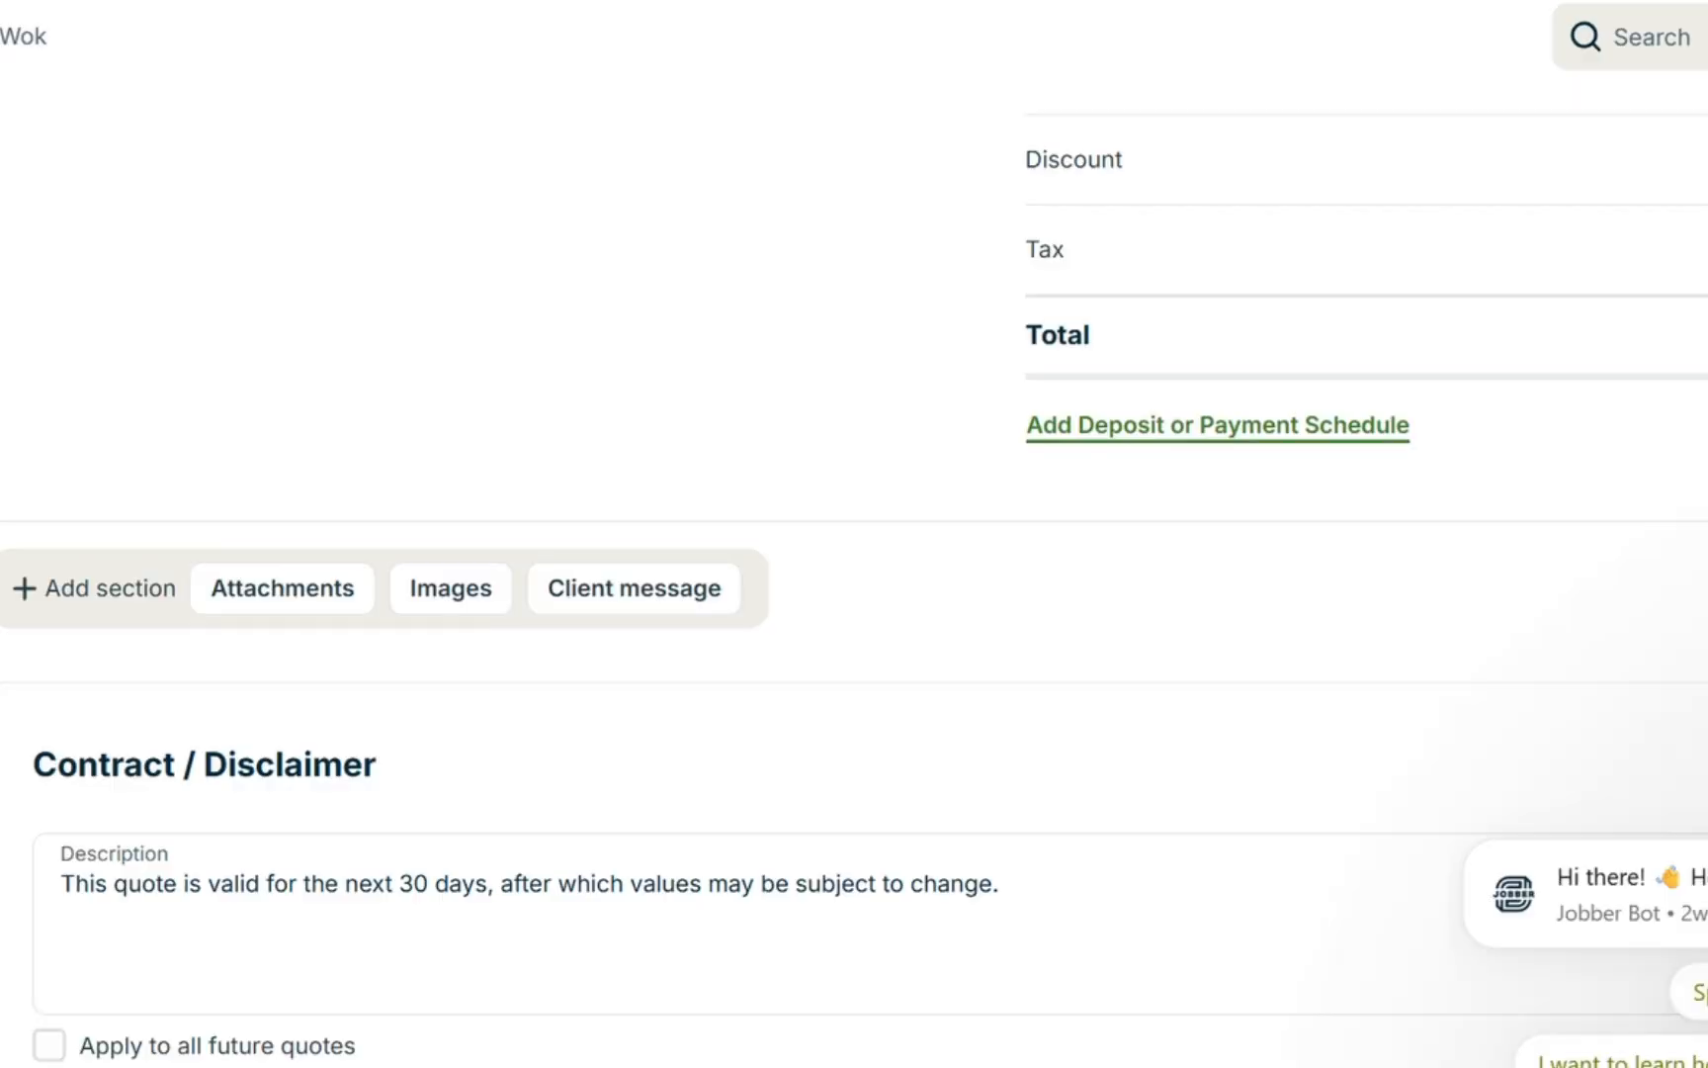
{"action": "scroll", "coordinate": [1107, 723], "scroll_direction": "up", "scroll_amount": 6}
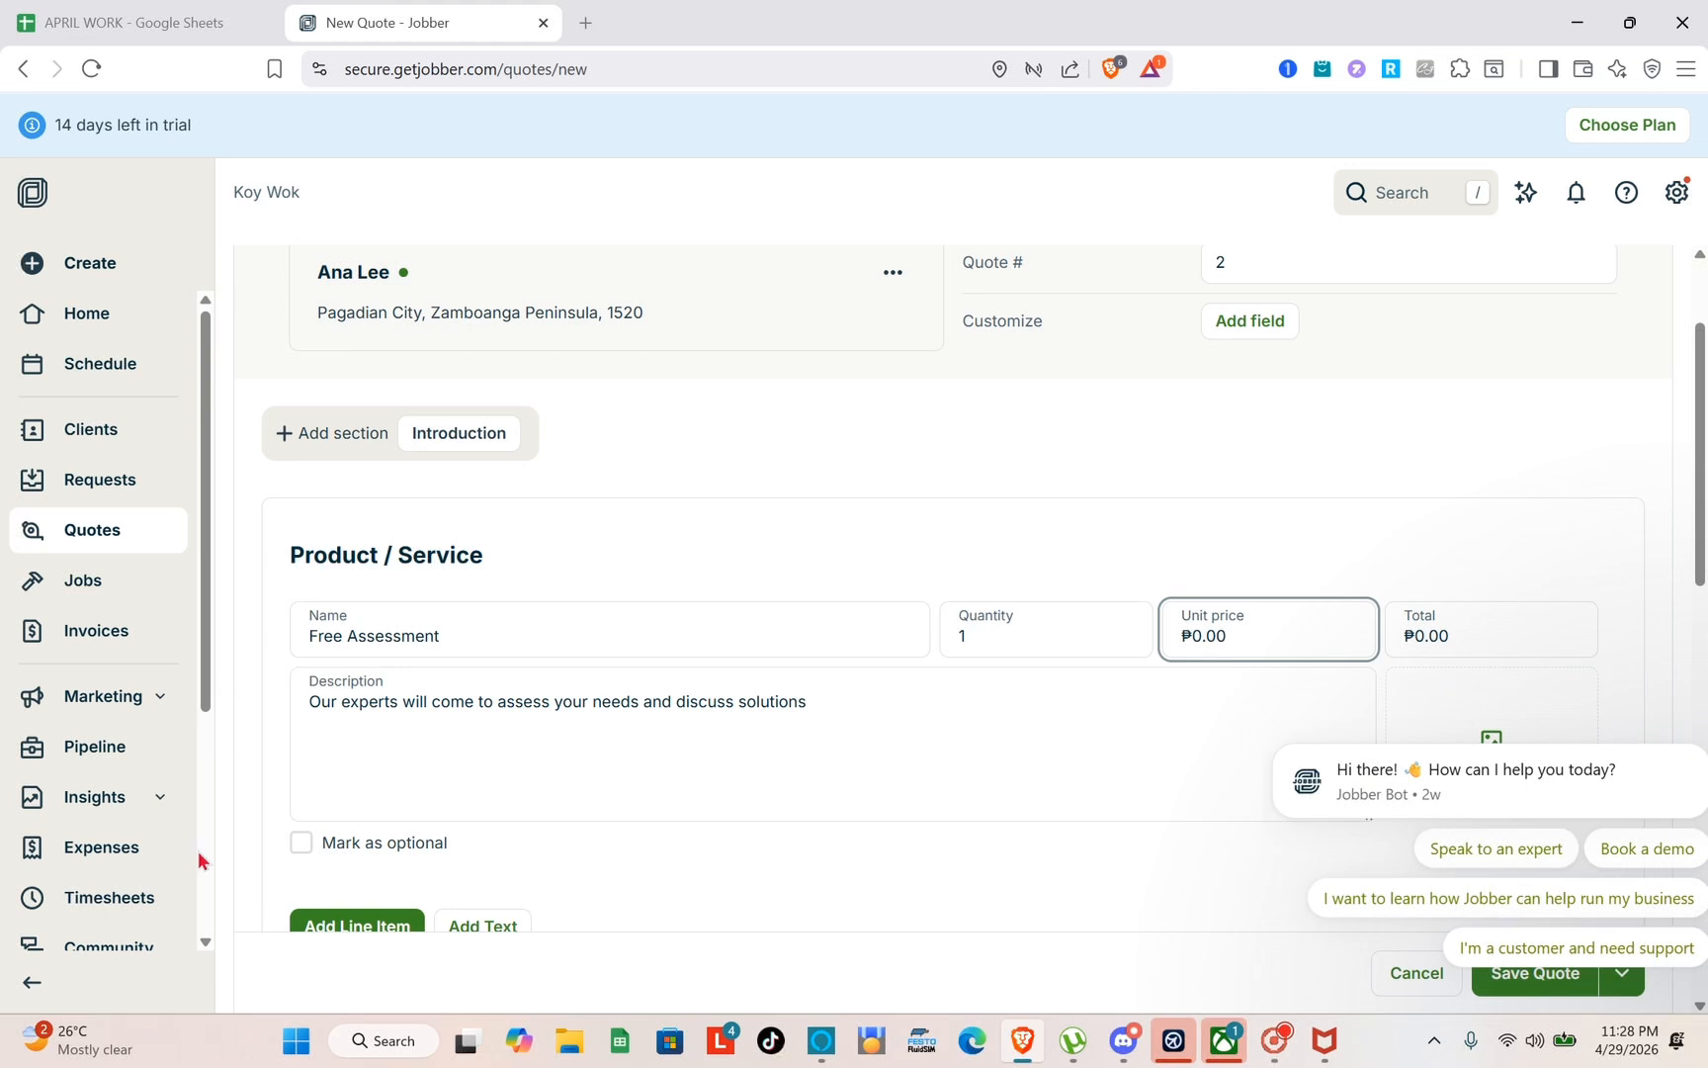
Leave the quote without saving and open a new job form for May 8 from the schedule calendar
{"action": "left_click", "coordinate": [109, 374]}
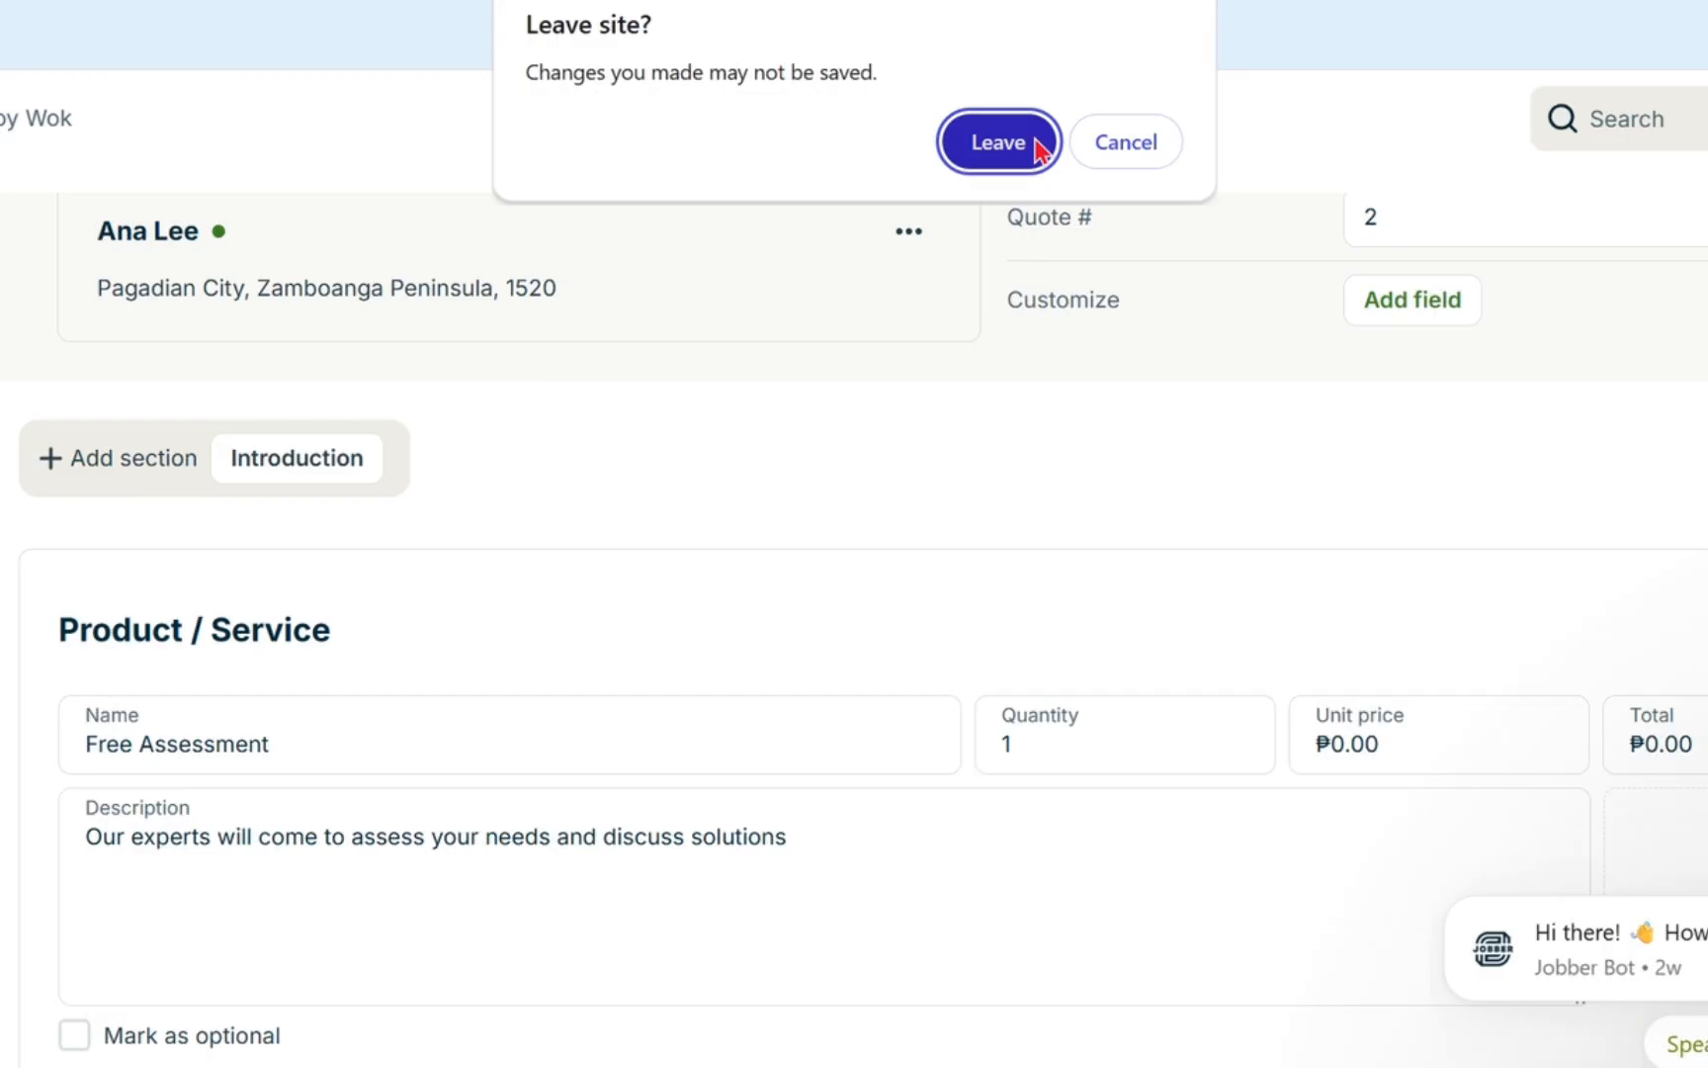
{"action": "left_click", "coordinate": [981, 210]}
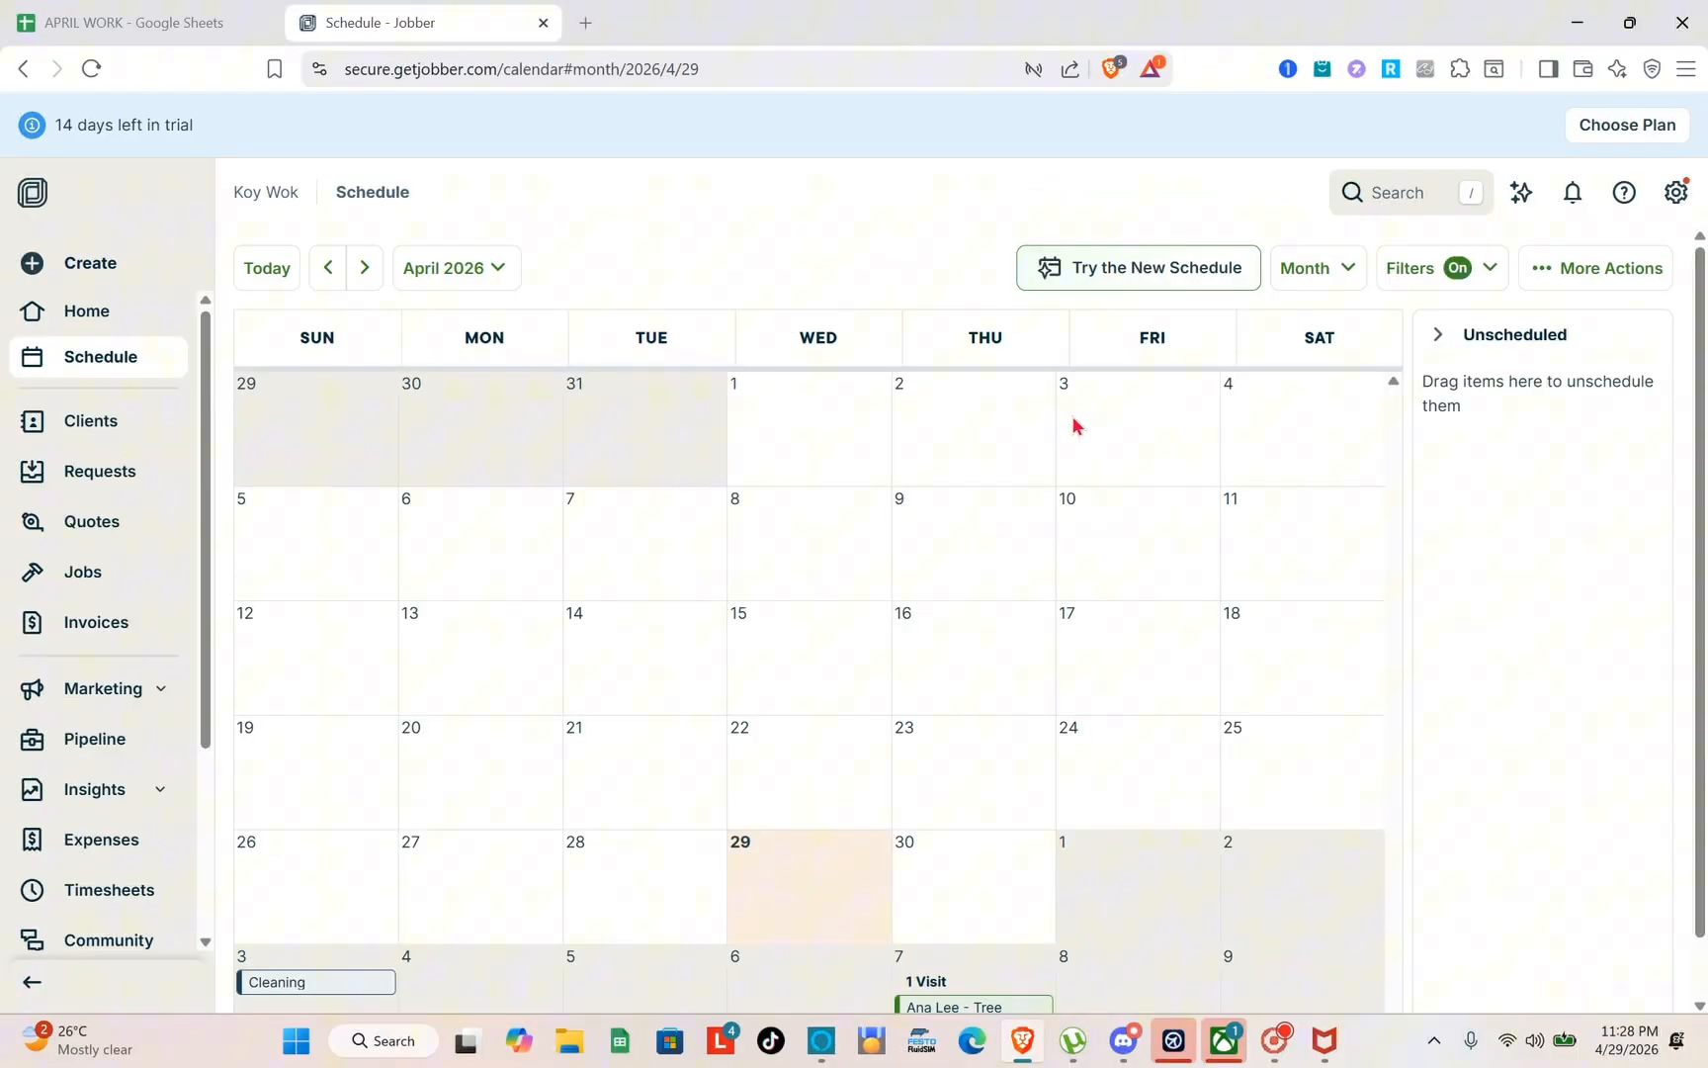
{"action": "scroll", "coordinate": [1169, 450], "scroll_direction": "down", "scroll_amount": 1}
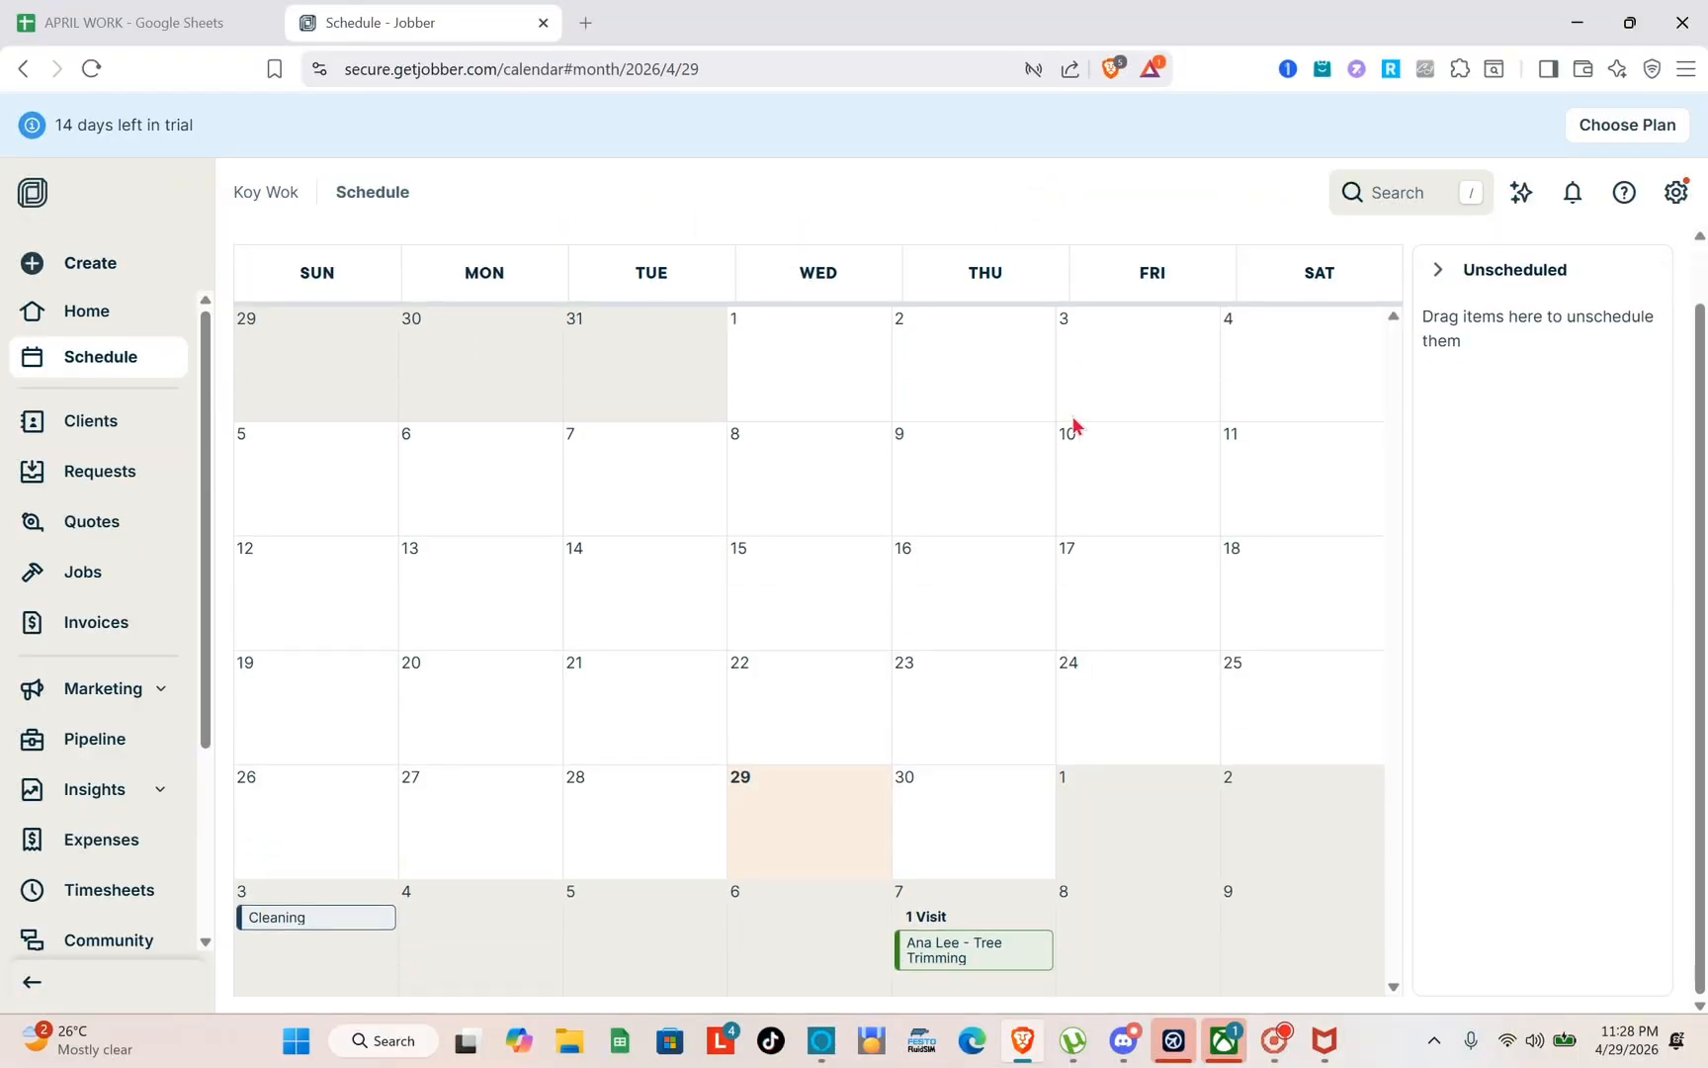
{"action": "left_click", "coordinate": [1156, 923]}
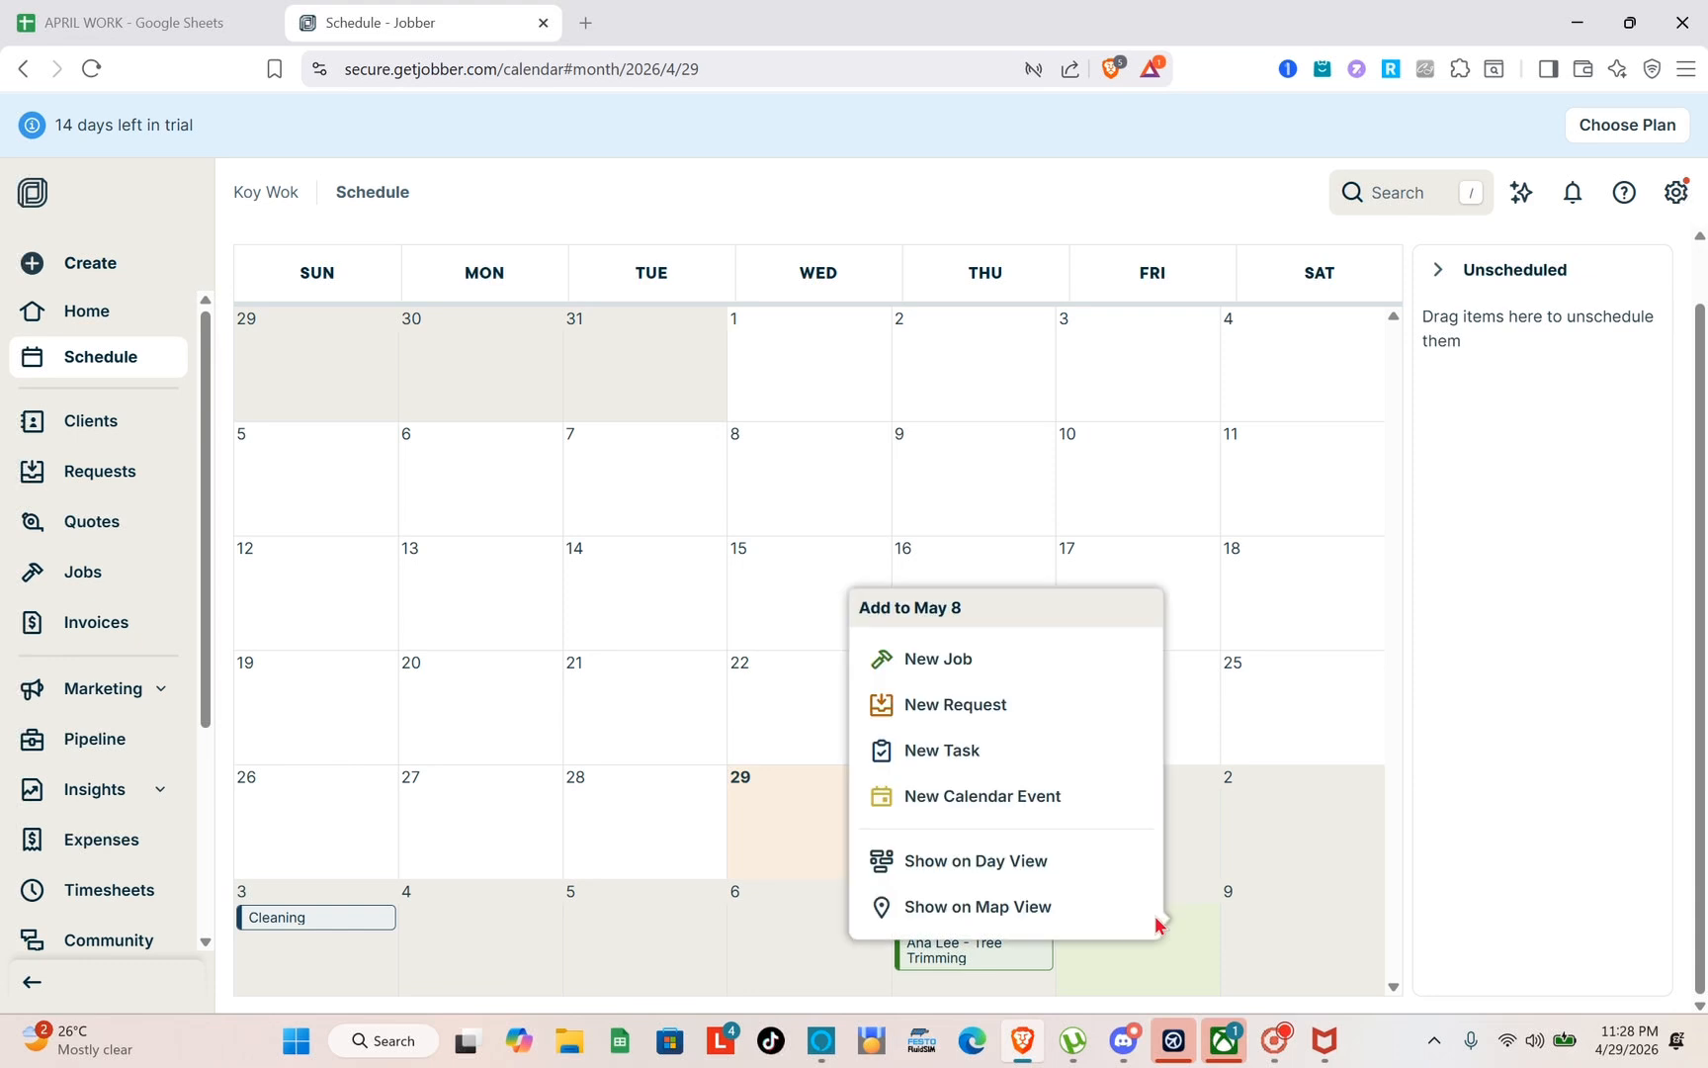
{"action": "left_click", "coordinate": [967, 660]}
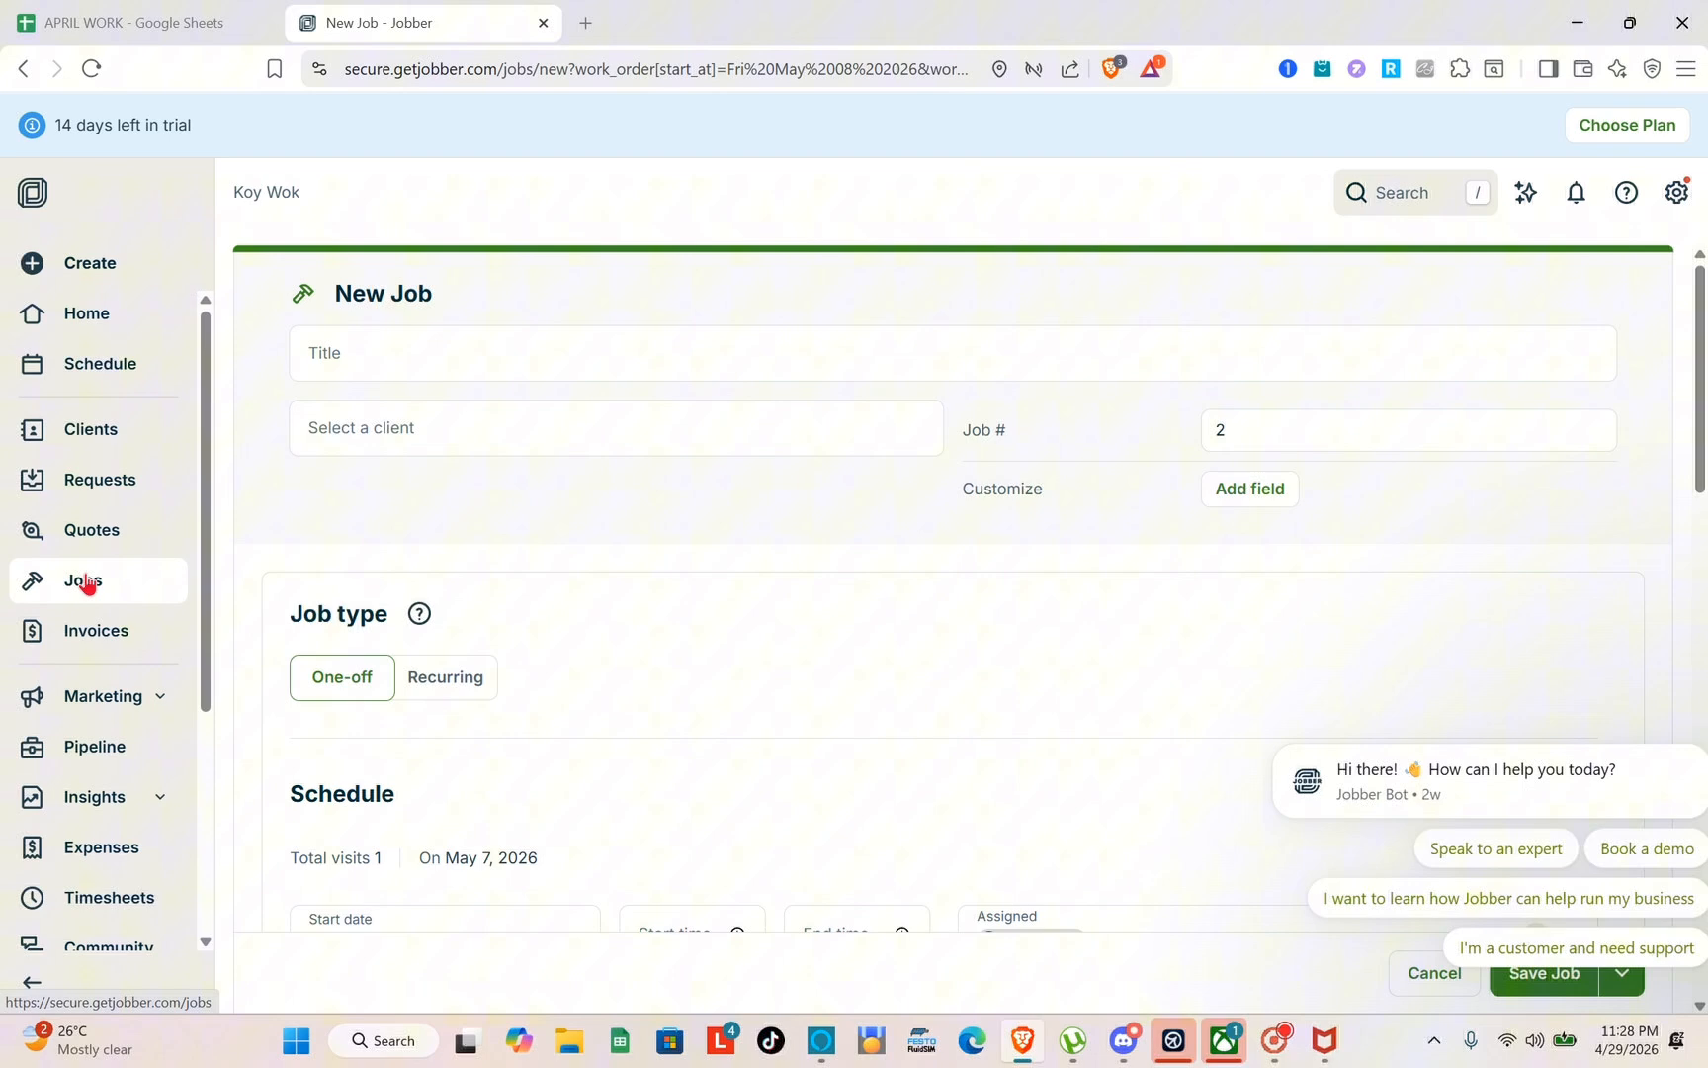
View the jobs list and start creating a new invoice from the invoices page
{"action": "left_click", "coordinate": [86, 581]}
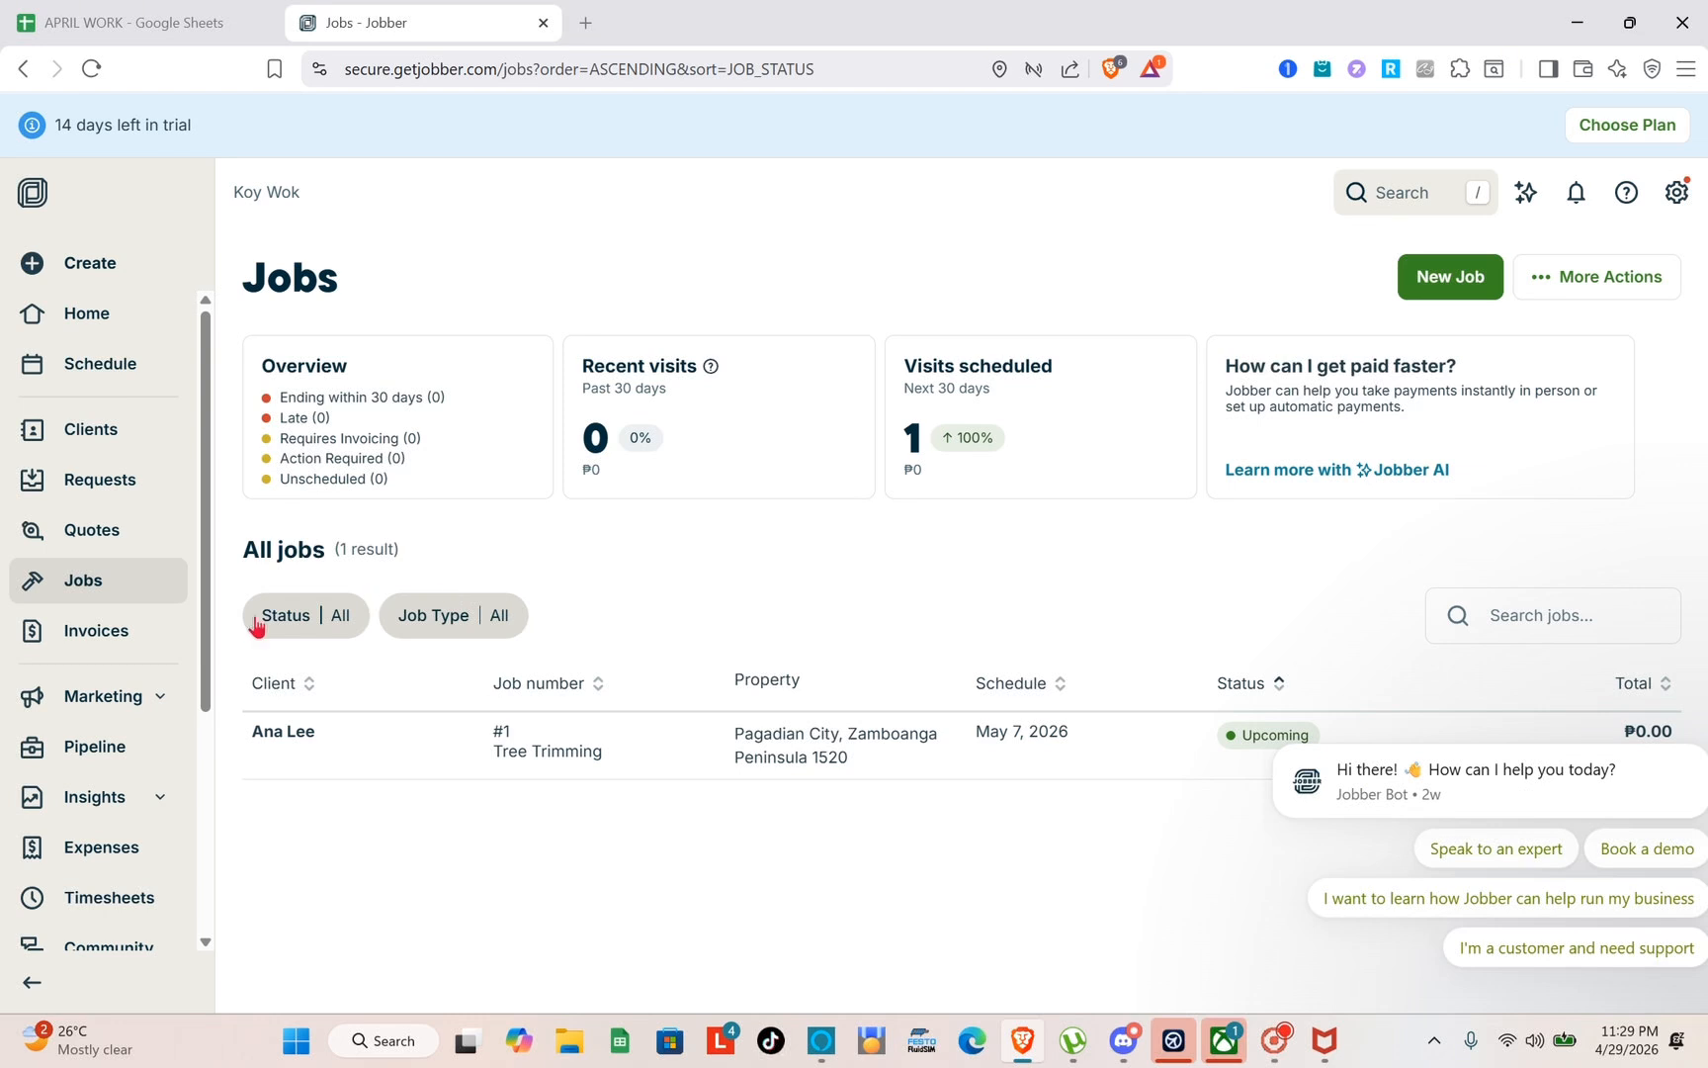
{"action": "left_click", "coordinate": [116, 641]}
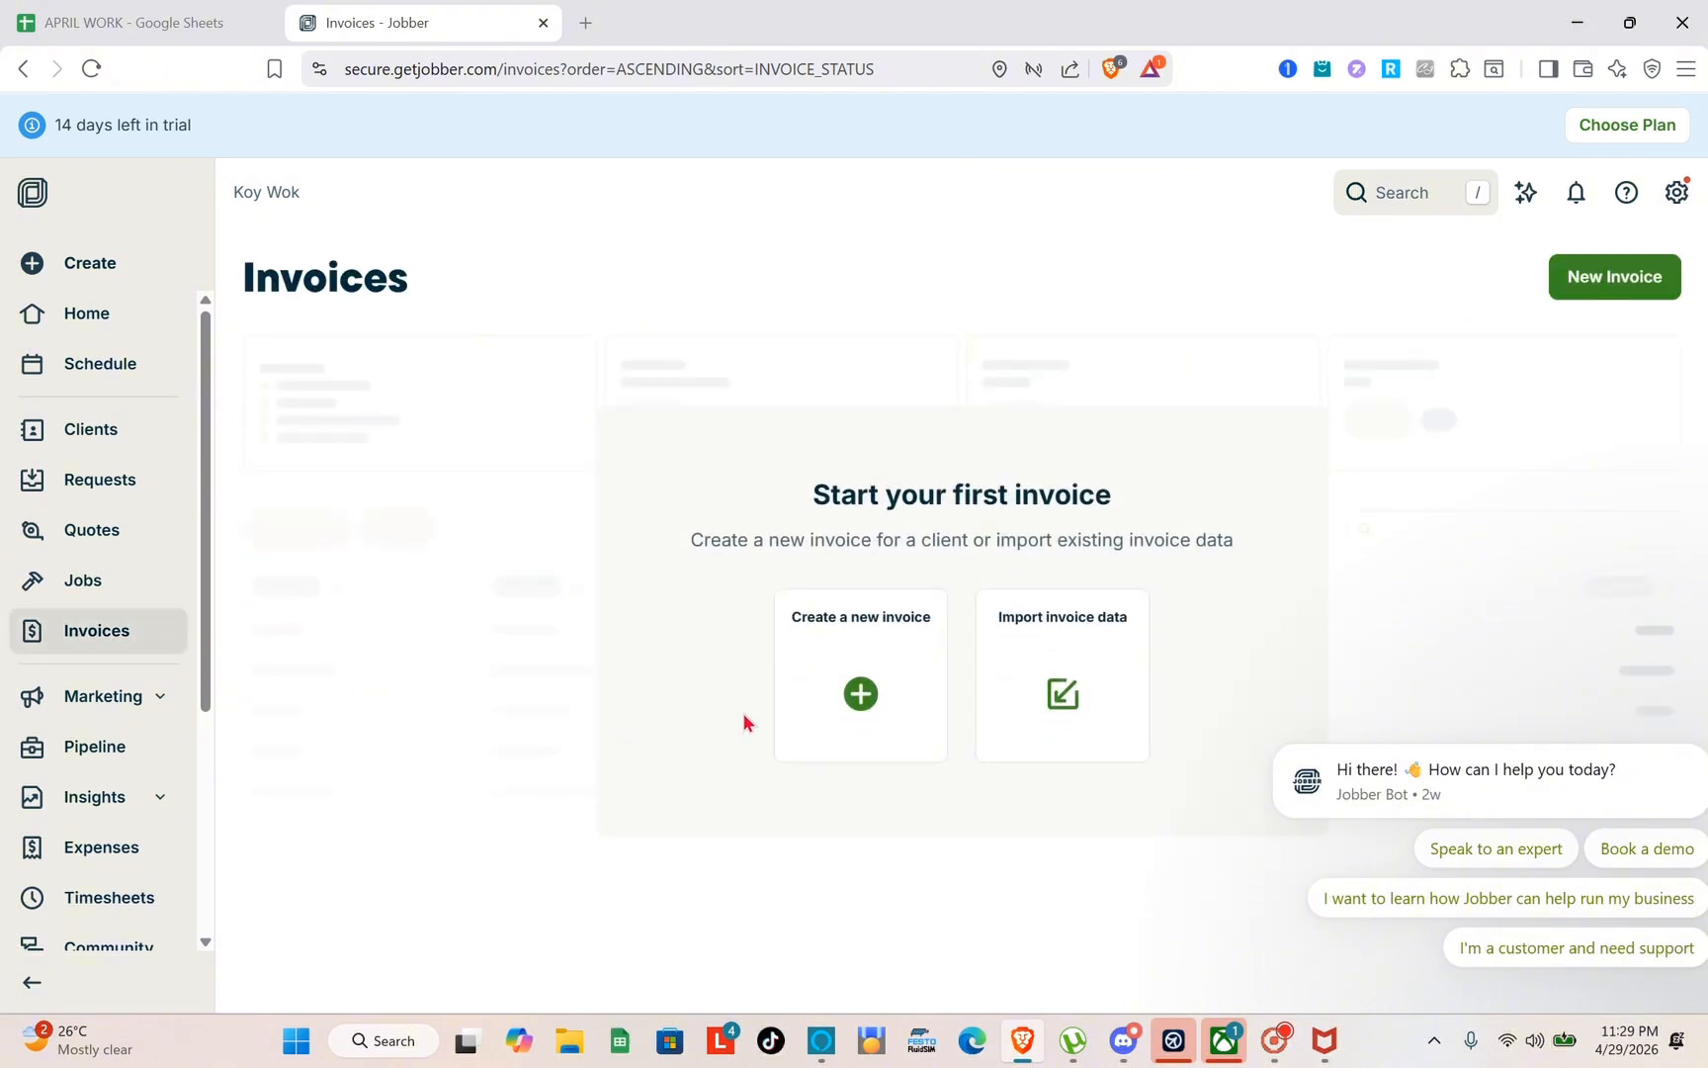
{"action": "left_click", "coordinate": [860, 695]}
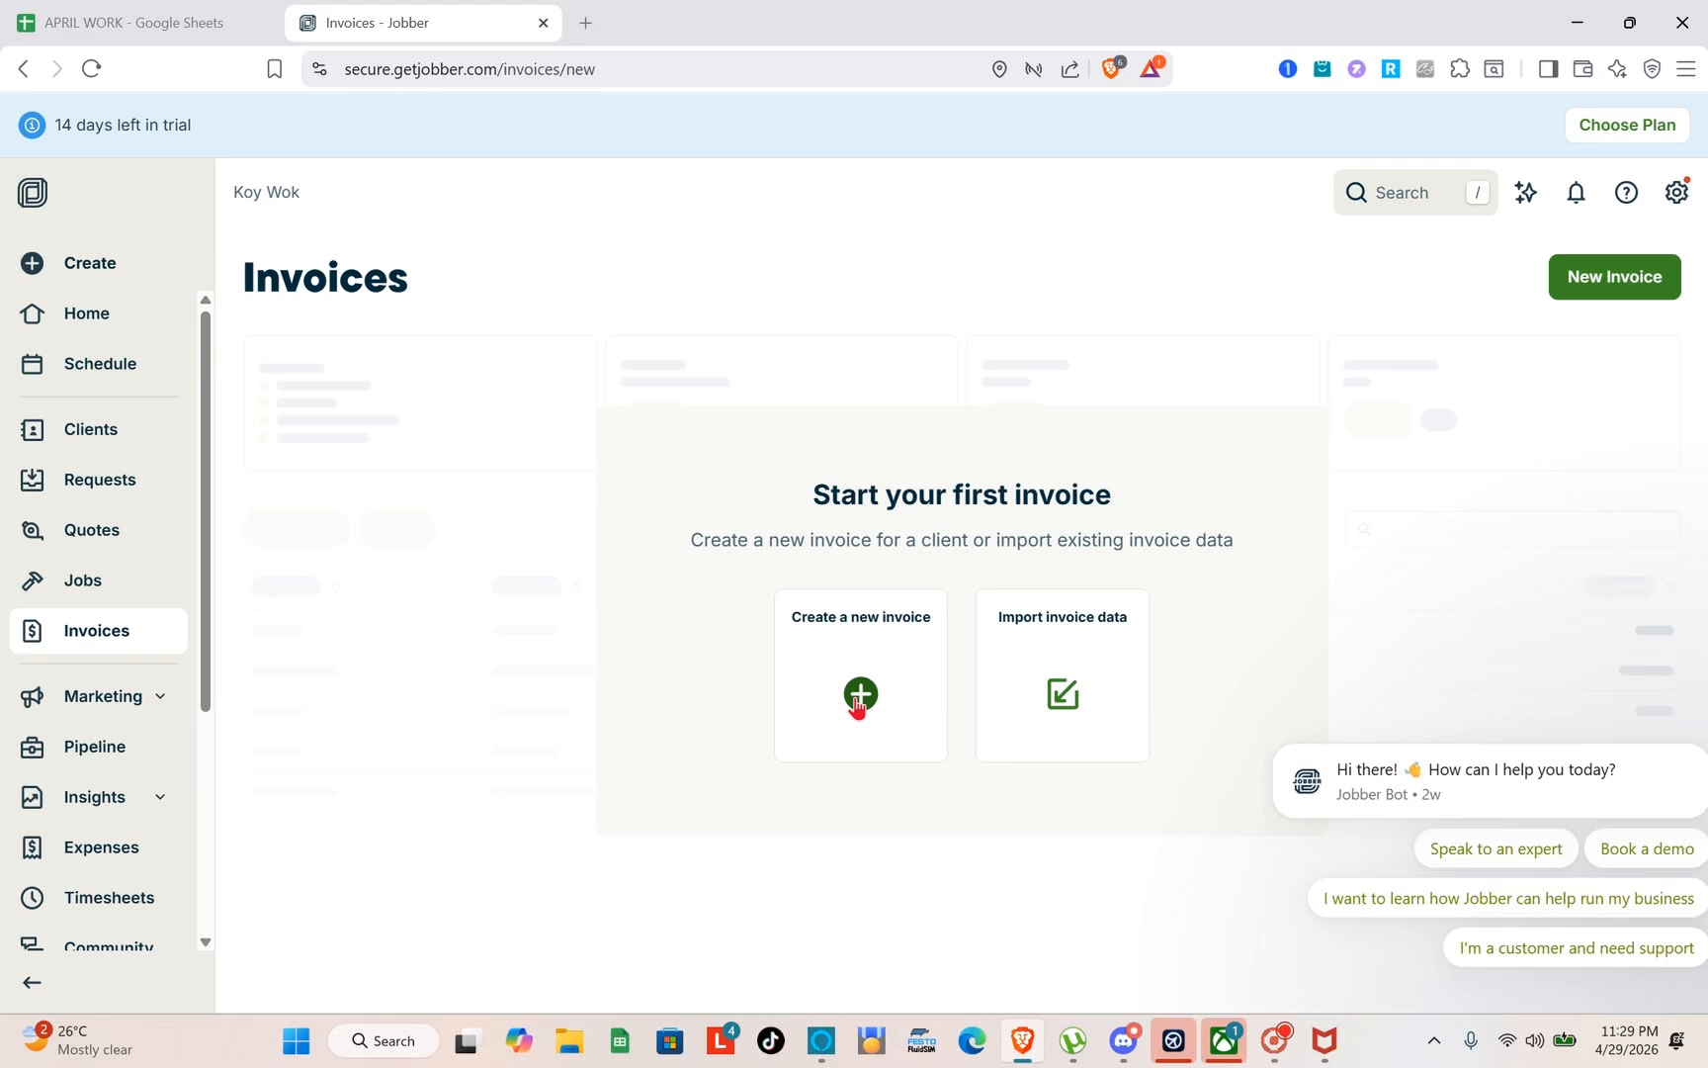